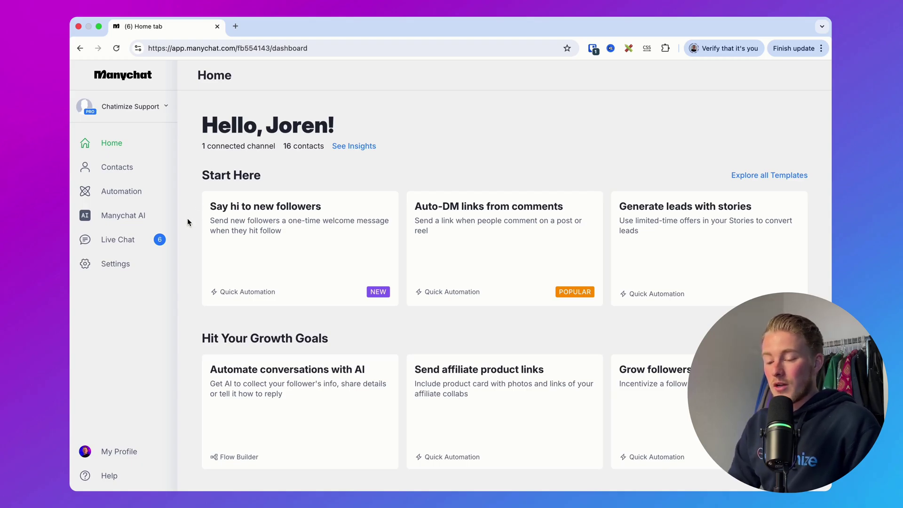
# Open the Manychat AI section and upgrade the subscription with the $29/mo Manychat AI add-on
pyautogui.click(136, 216)
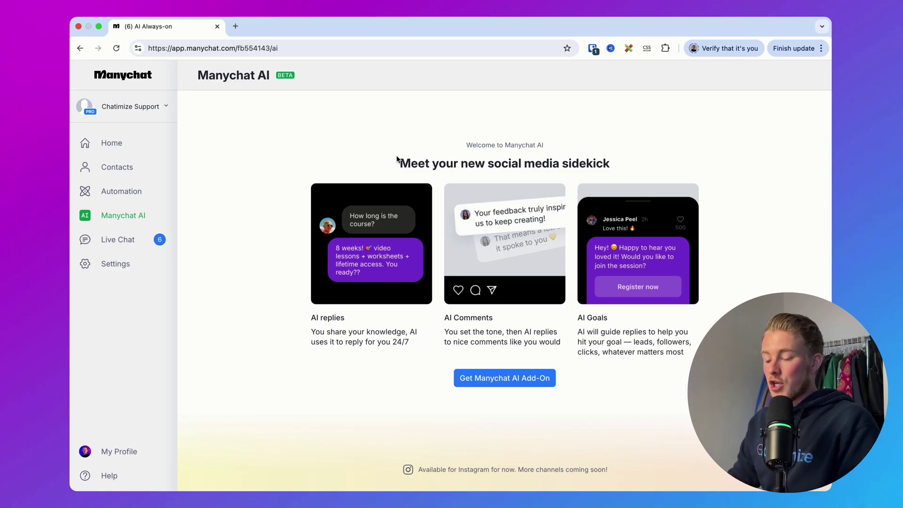
pyautogui.moveTo(309, 318); pyautogui.dragTo(382, 319)
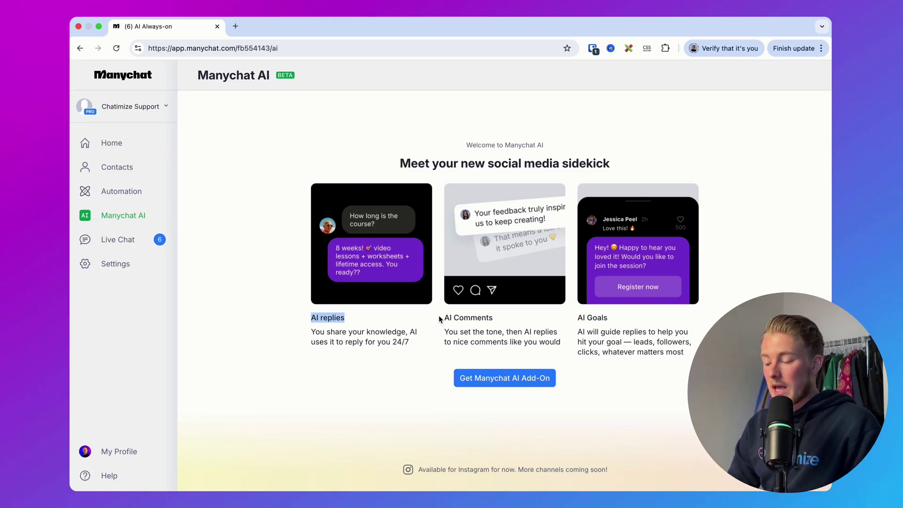
pyautogui.moveTo(583, 319); pyautogui.dragTo(618, 319)
pyautogui.click(623, 320)
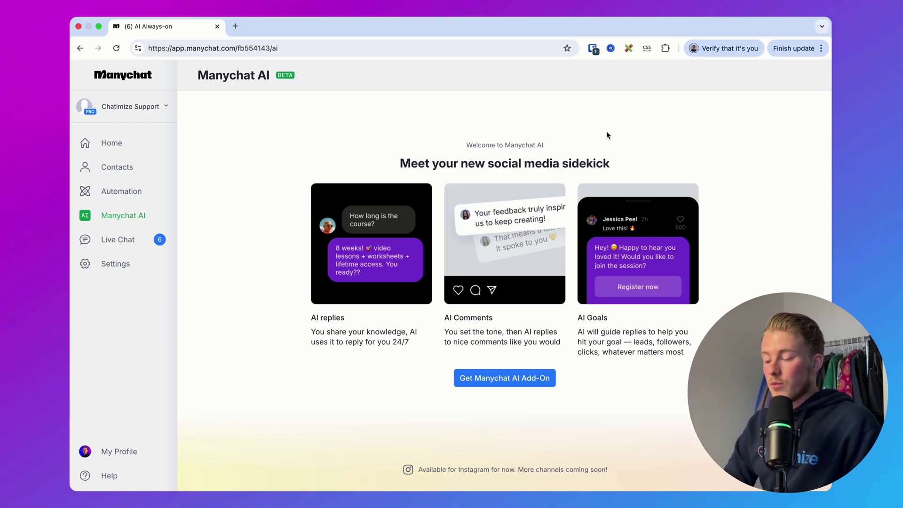
pyautogui.click(495, 381)
pyautogui.moveTo(529, 103); pyautogui.dragTo(586, 106)
pyautogui.click(564, 99)
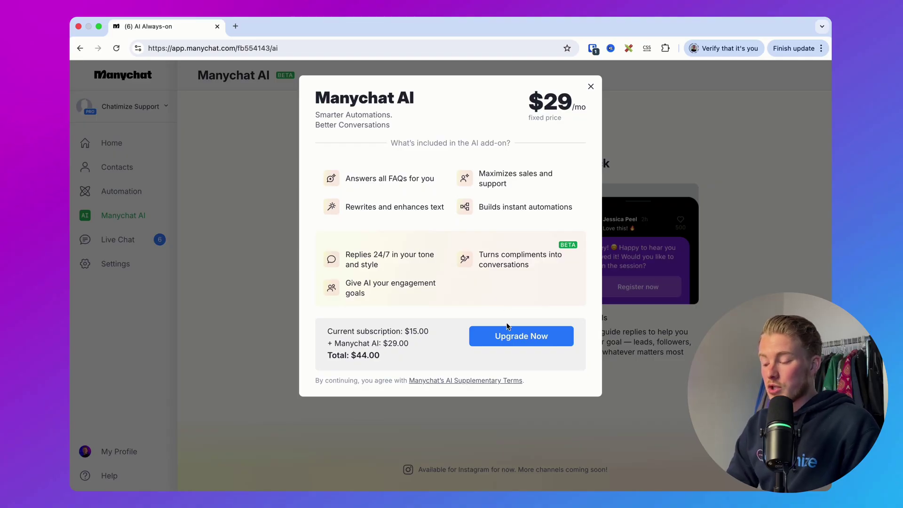
pyautogui.click(501, 336)
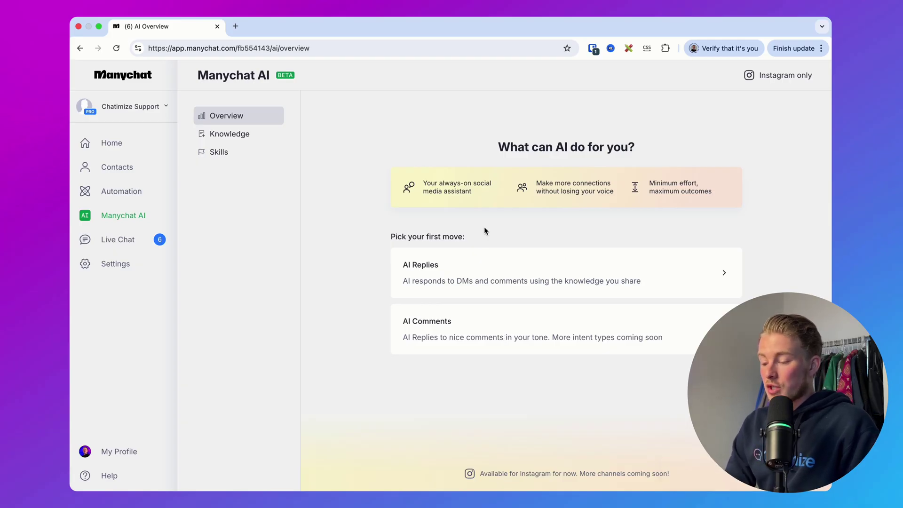
# Begin the AI Replies setup, open the task for teaching AI what to say, and dismiss the introductory tip
pyautogui.moveTo(393, 236); pyautogui.dragTo(508, 238)
pyautogui.click(508, 236)
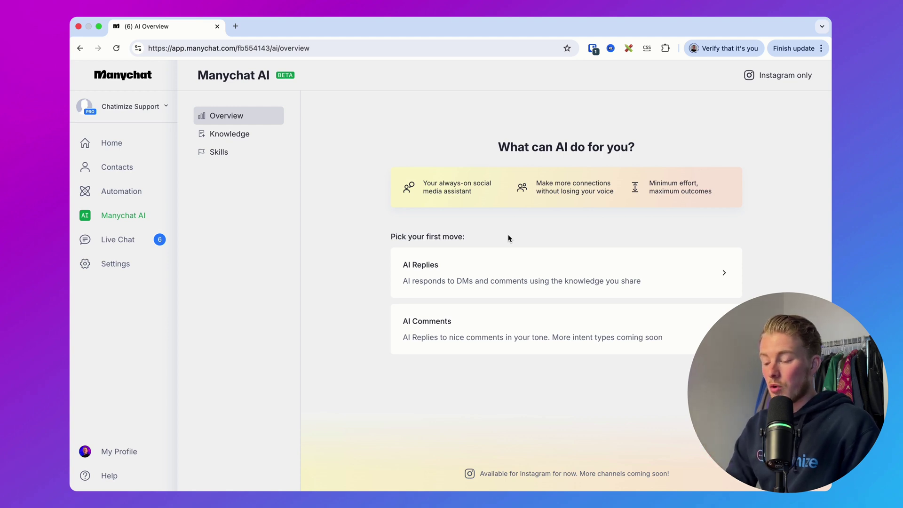
pyautogui.click(503, 266)
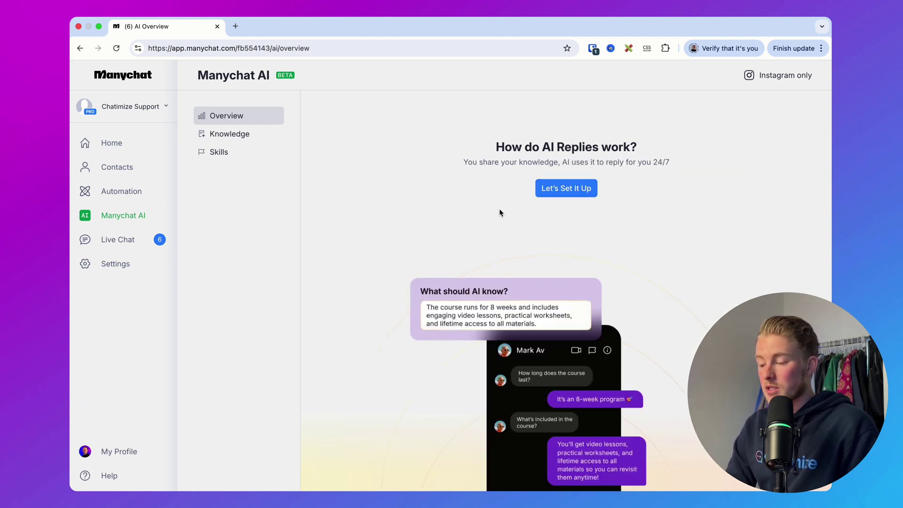
pyautogui.click(565, 188)
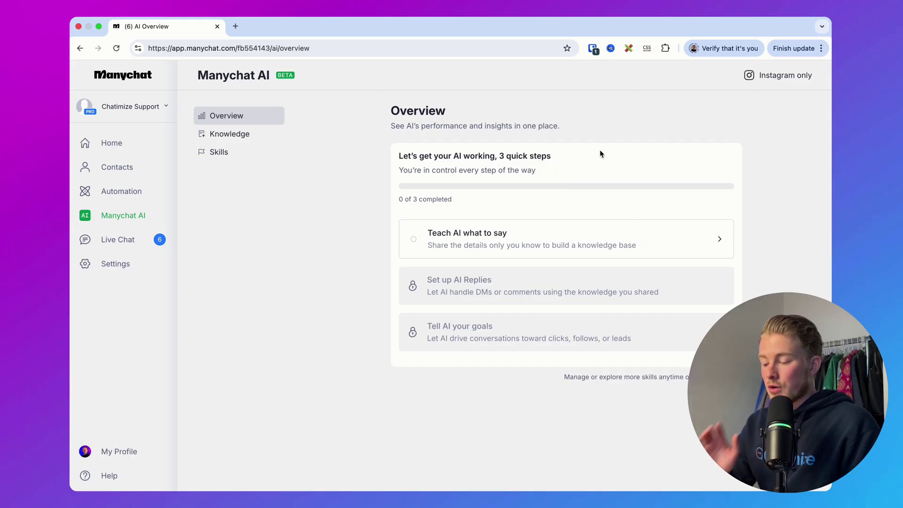
pyautogui.click(511, 230)
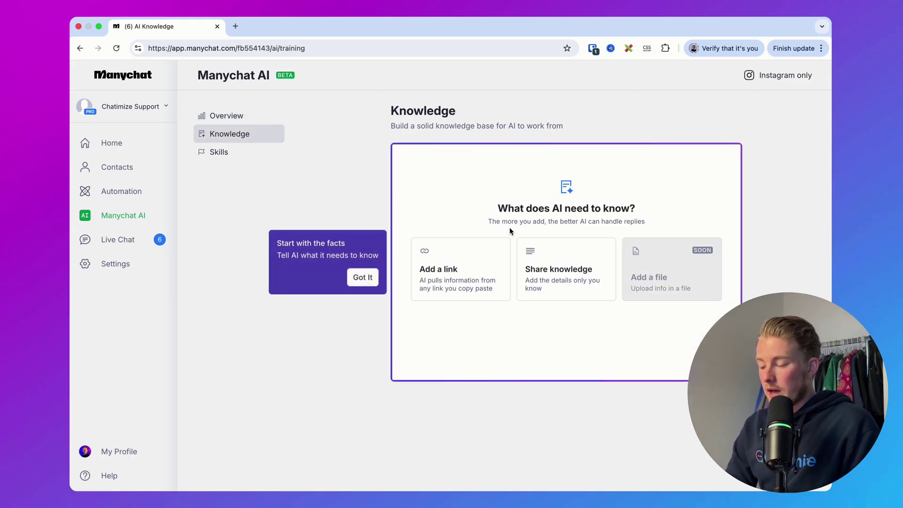
pyautogui.click(363, 278)
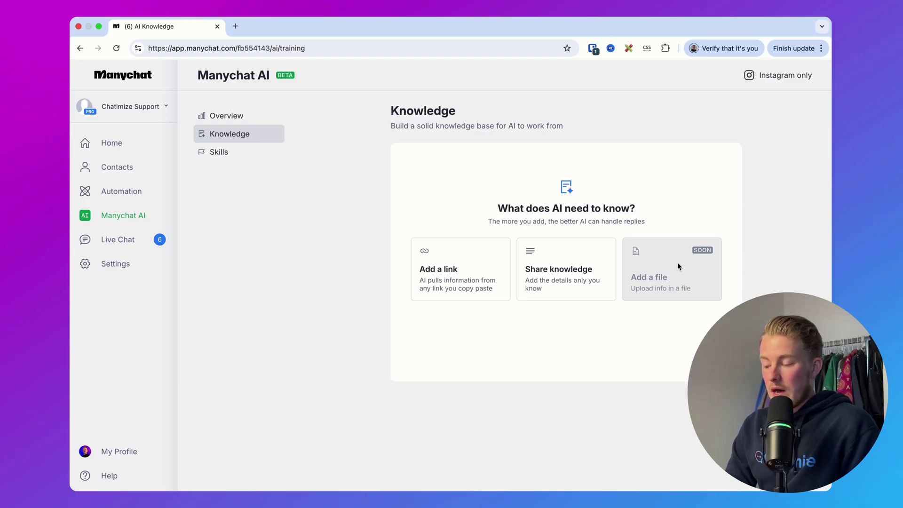
pyautogui.click(450, 269)
pyautogui.write('https://chatimize.com')
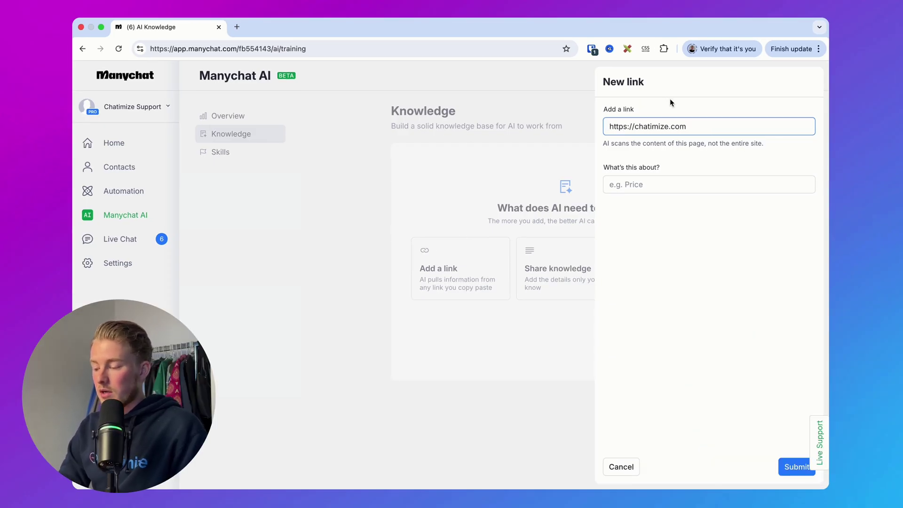
pyautogui.moveTo(605, 168); pyautogui.dragTo(699, 165)
pyautogui.click(701, 167)
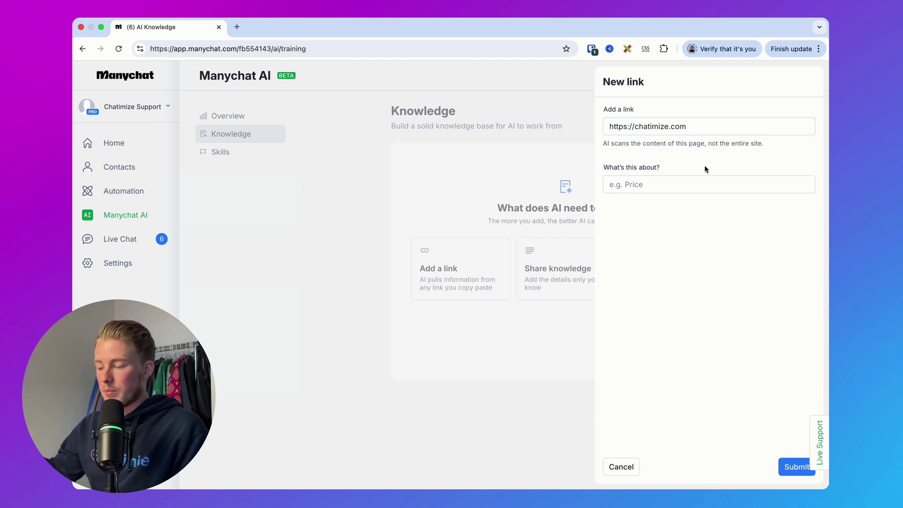
pyautogui.click(686, 184)
pyautogui.write('Home')
pyautogui.press('BackSpace')
pyautogui.write('Page')
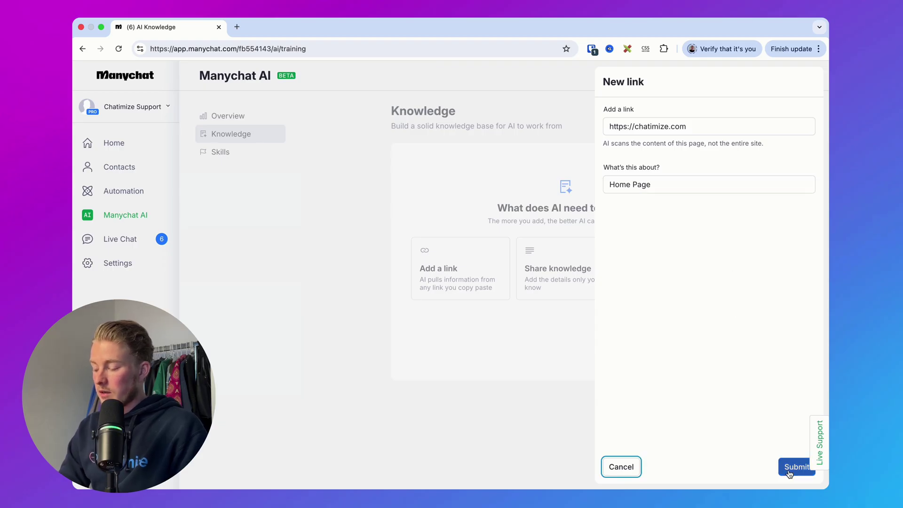
pyautogui.click(794, 467)
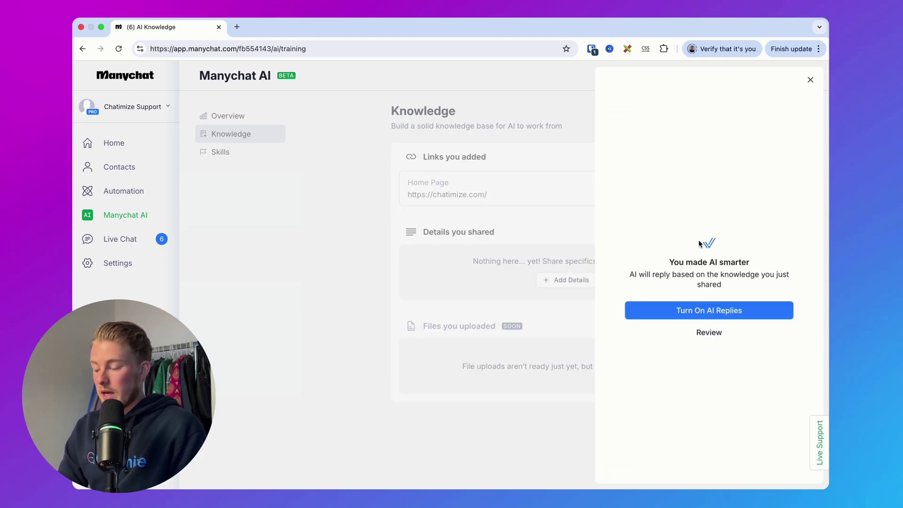
pyautogui.click(714, 334)
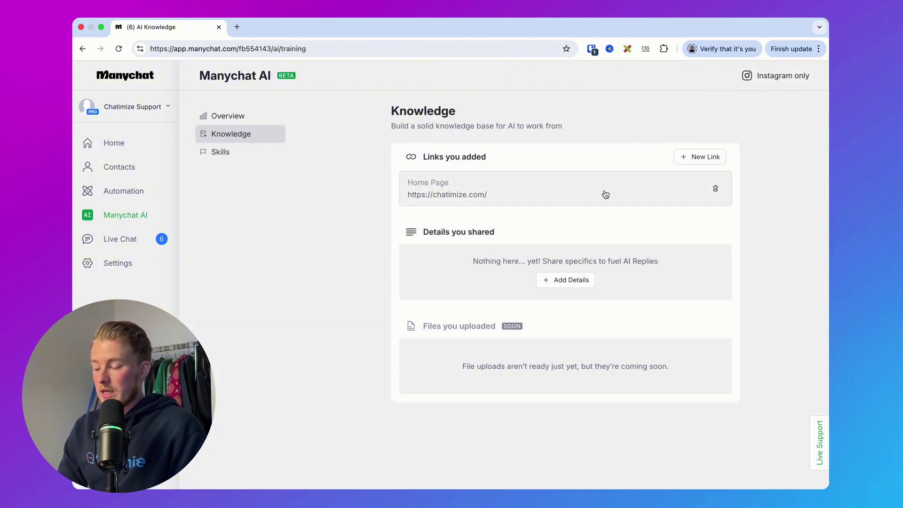
pyautogui.click(706, 156)
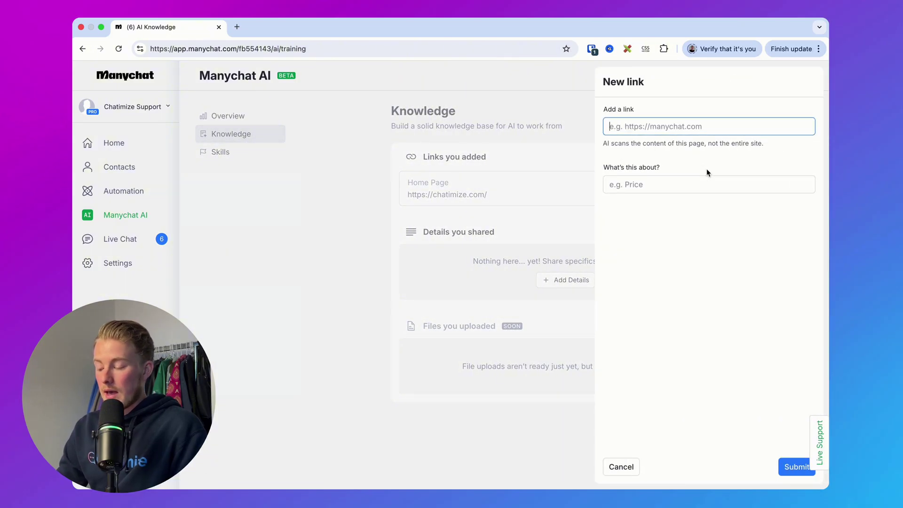
pyautogui.click(621, 466)
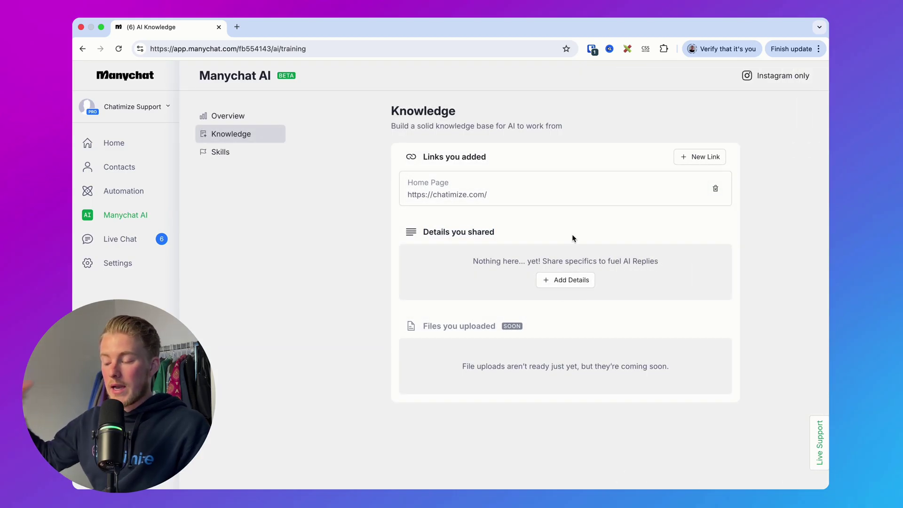
# Start a new knowledge details entry with the topic "Information about returns, warranty and delivery"
pyautogui.click(571, 281)
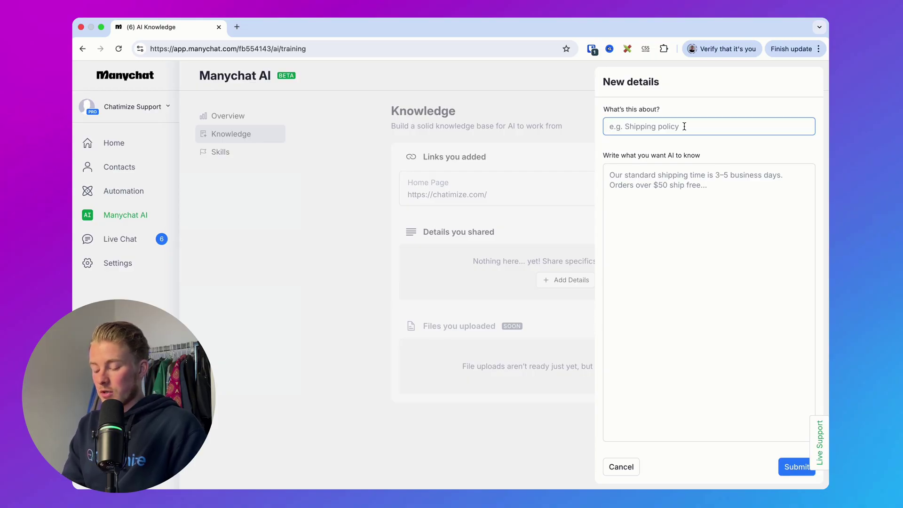
pyautogui.write('Information about treu')
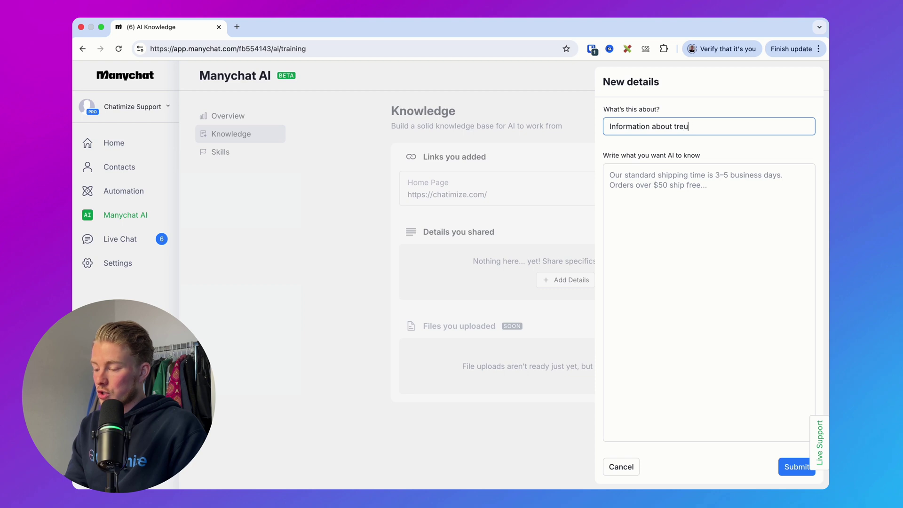
pyautogui.press('BackSpace')
pyautogui.press('BackSpace')
pyautogui.press('BackSpace')
pyautogui.press('BackSpace')
pyautogui.write('returns, warrant')
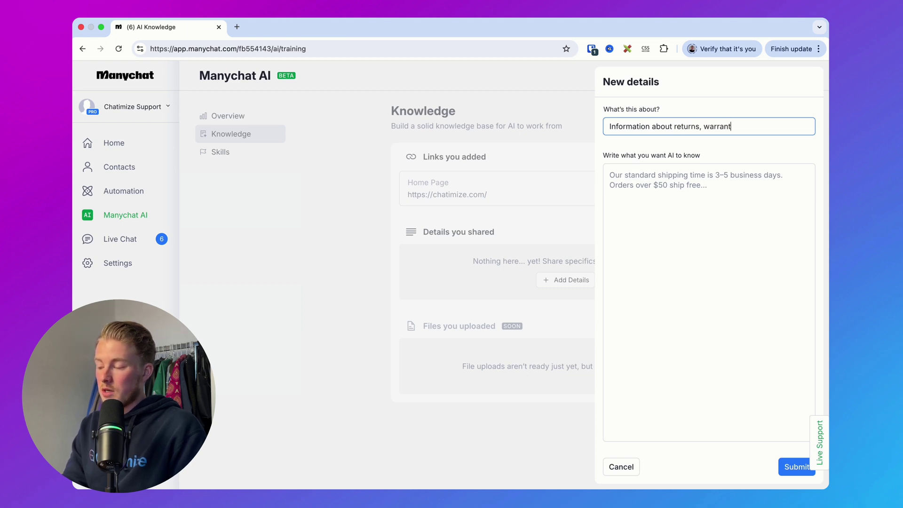
pyautogui.write('y and delivery')
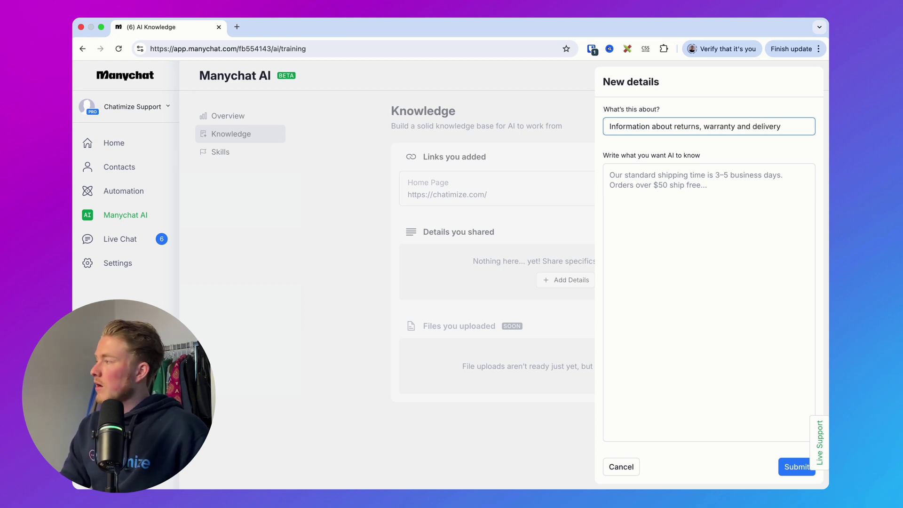
# Switch to the ecommerce-business-knowledge-base document in Google Docs and copy its entire content
pyautogui.press('super+Tab')
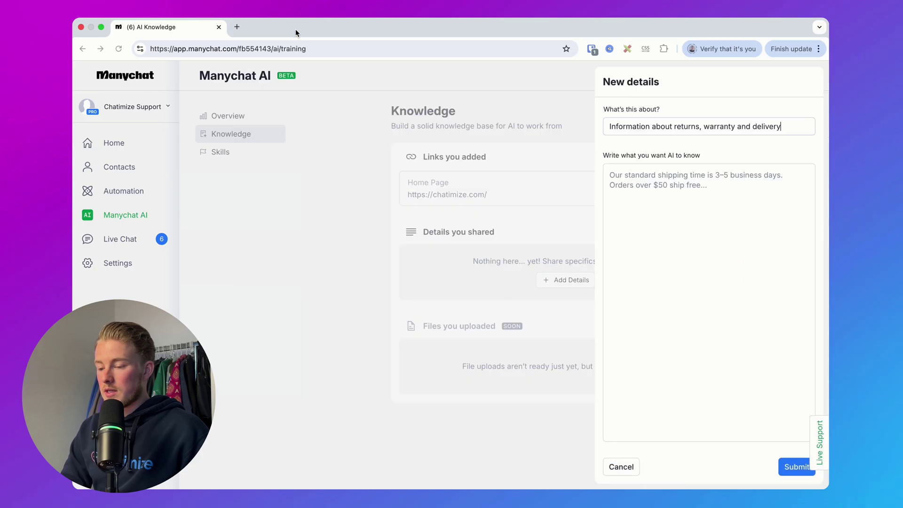
pyautogui.moveTo(304, 33); pyautogui.dragTo(287, 26)
pyautogui.click(337, 167)
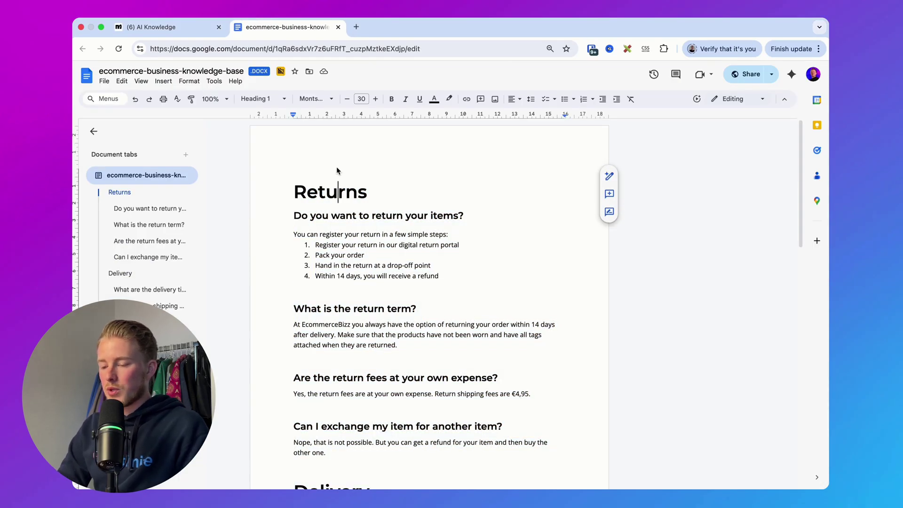
pyautogui.scroll(-15, 337, 166)
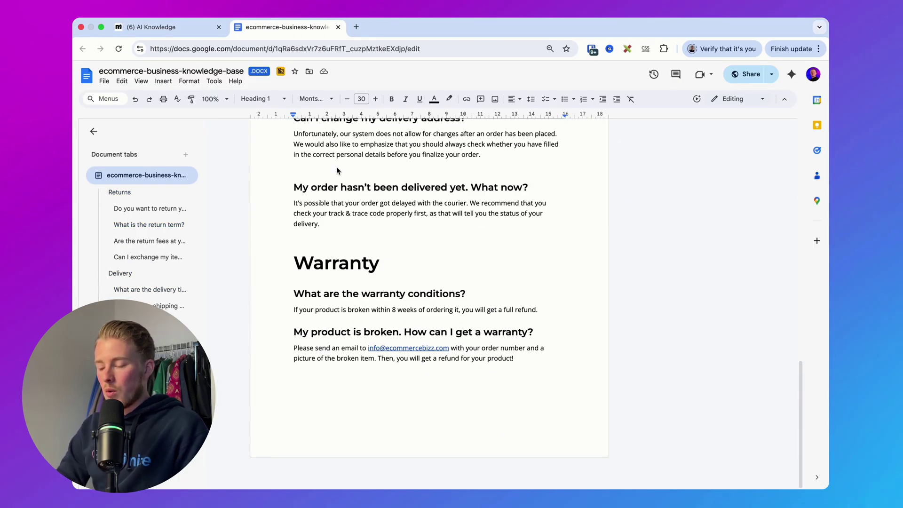
pyautogui.scroll(3, 364, 242)
pyautogui.scroll(12, 364, 242)
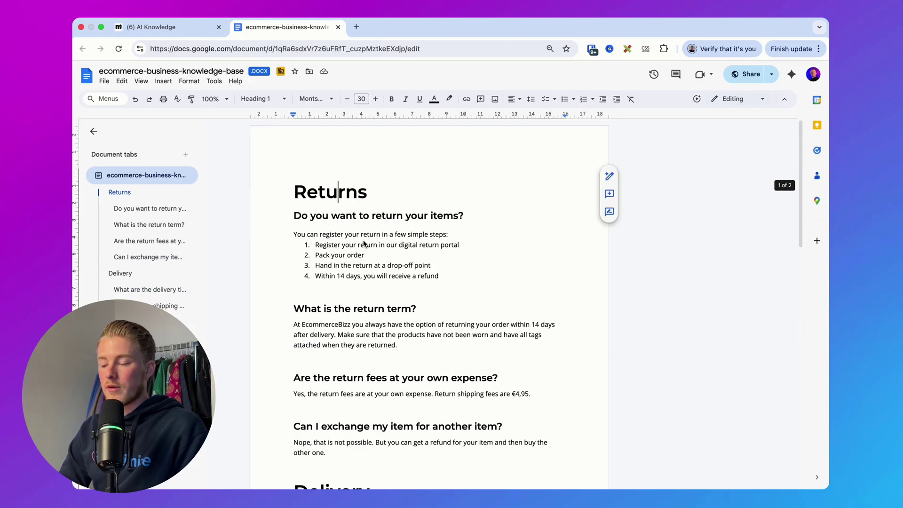
pyautogui.press('super+a')
pyautogui.press('super+c')
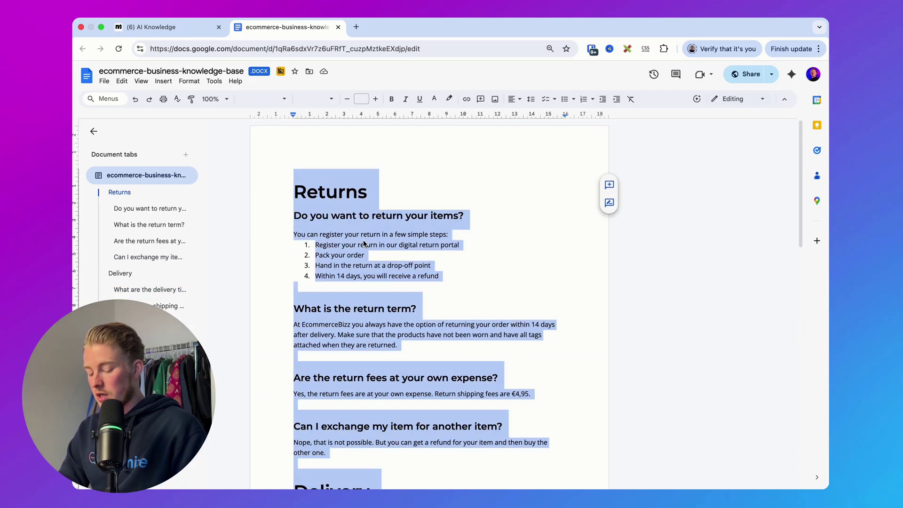
# Return to Manychat, paste the copied FAQ text as what AI should know, and submit the new details entry
pyautogui.click(179, 23)
pyautogui.click(632, 191)
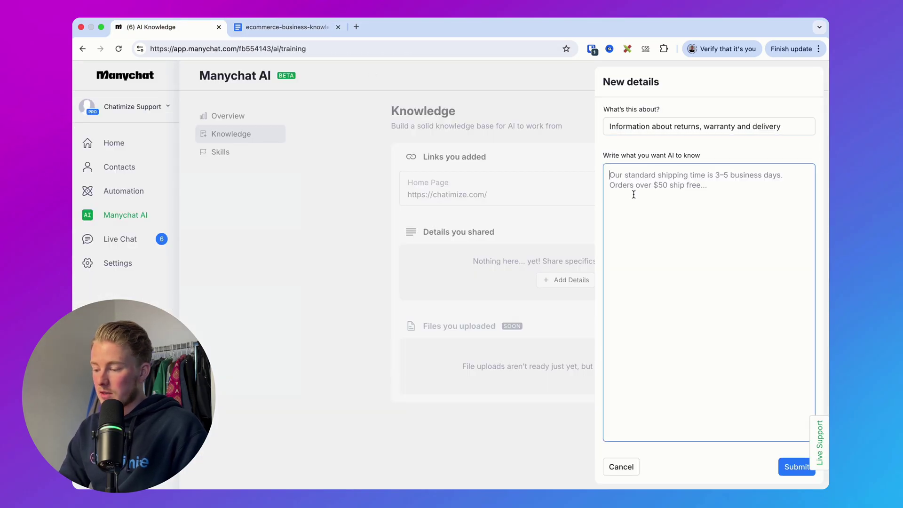
pyautogui.press('super+v')
pyautogui.press('BackSpace')
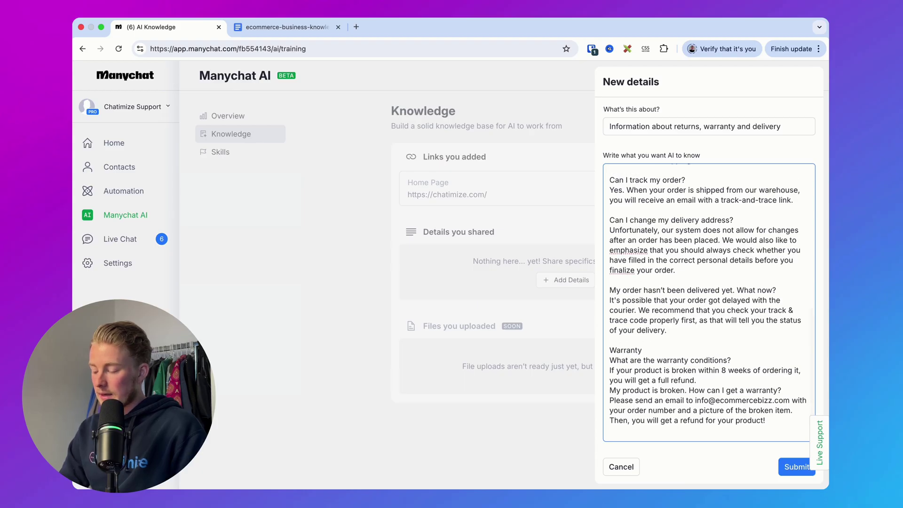
pyautogui.click(779, 472)
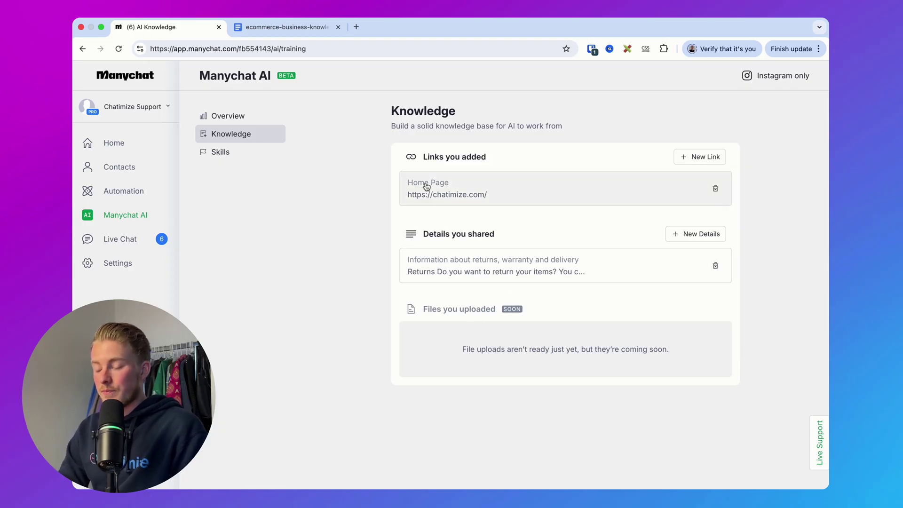
# Proceed from the setup overview to the AI Replies skill, turn it on, and open its settings with the reply preview
pyautogui.click(261, 118)
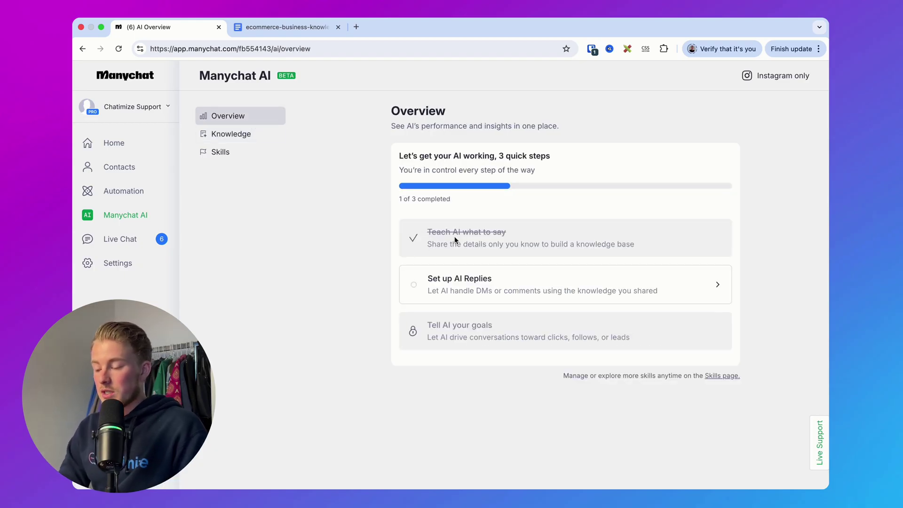
pyautogui.click(262, 141)
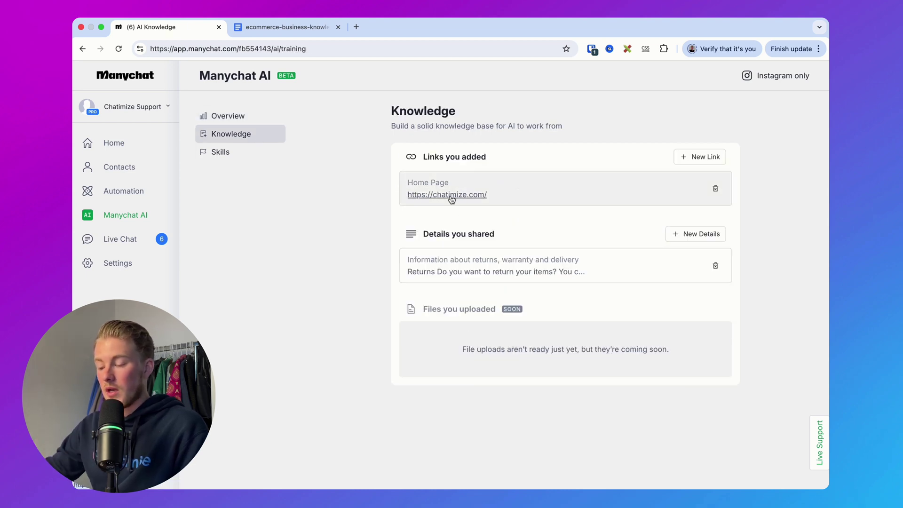
pyautogui.click(253, 118)
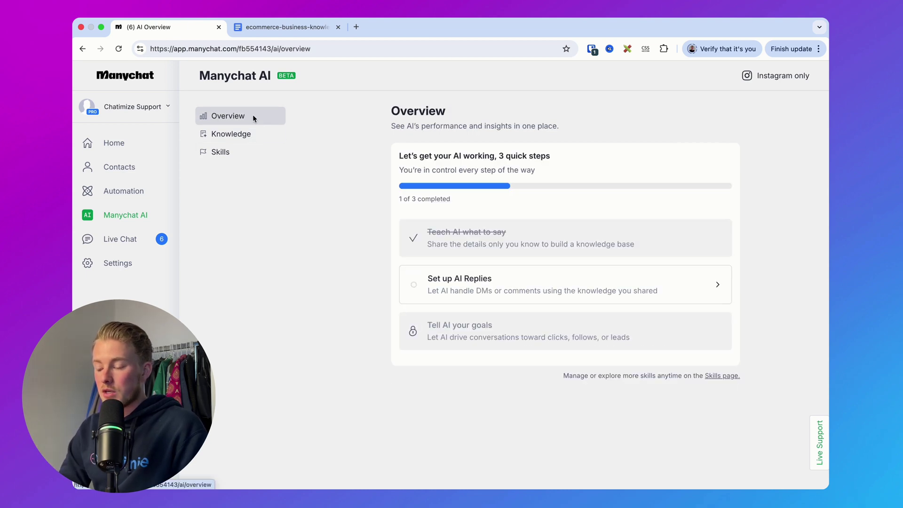
pyautogui.click(459, 283)
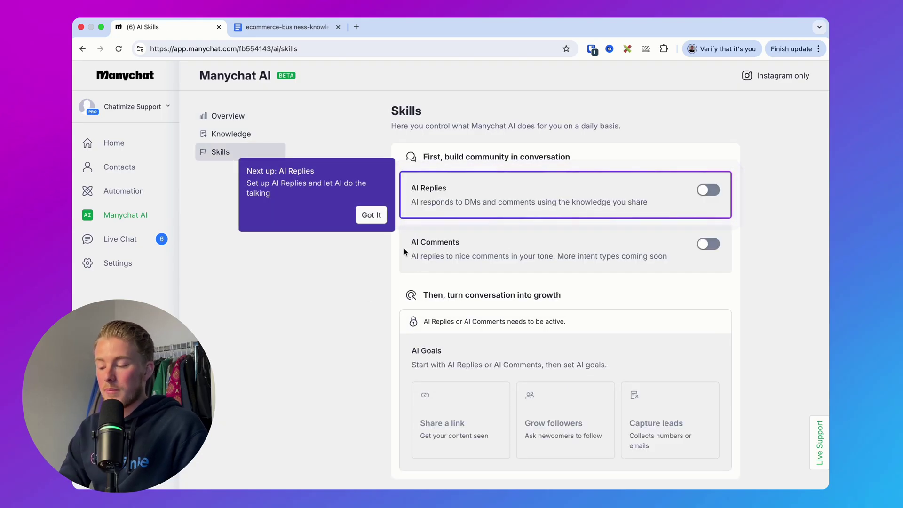
pyautogui.click(373, 218)
pyautogui.click(708, 191)
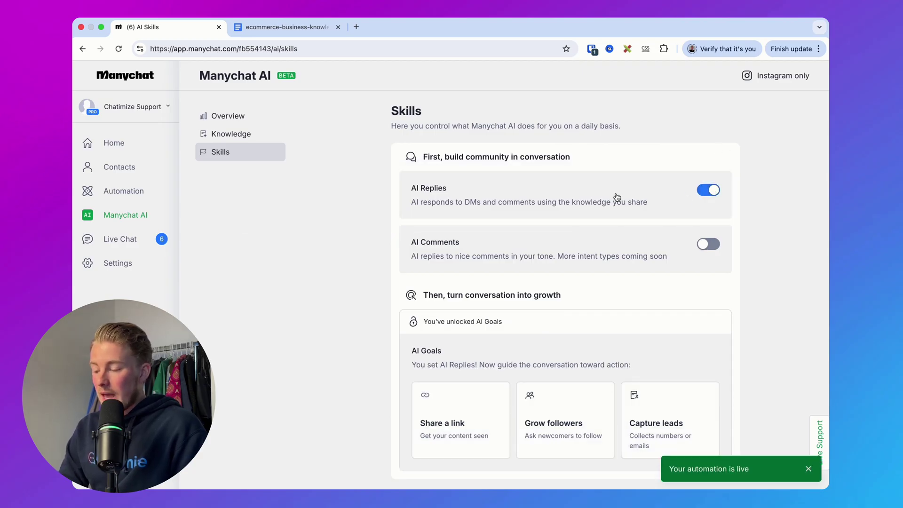
pyautogui.click(587, 195)
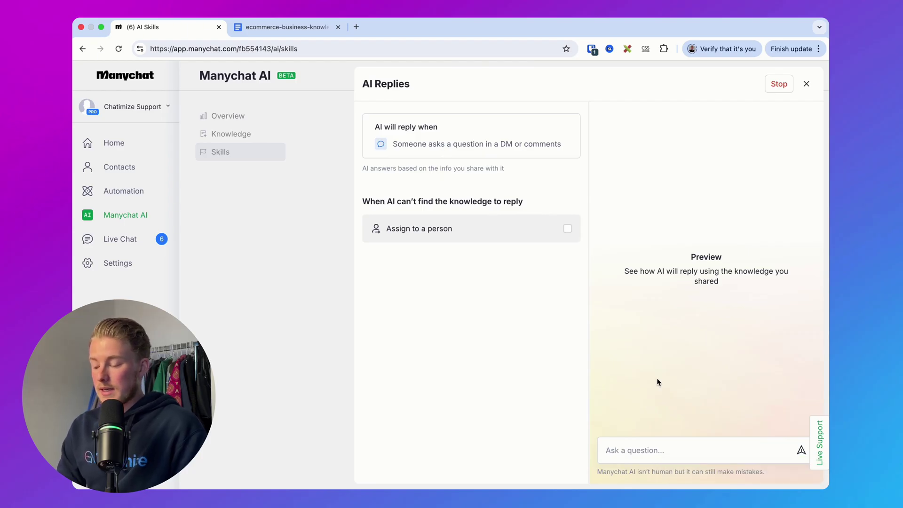
# Test the AI Replies preview by asking "What is your return policy?"
pyautogui.click(649, 450)
pyautogui.write('What is yout')
pyautogui.press('BackSpace')
pyautogui.write('r ')
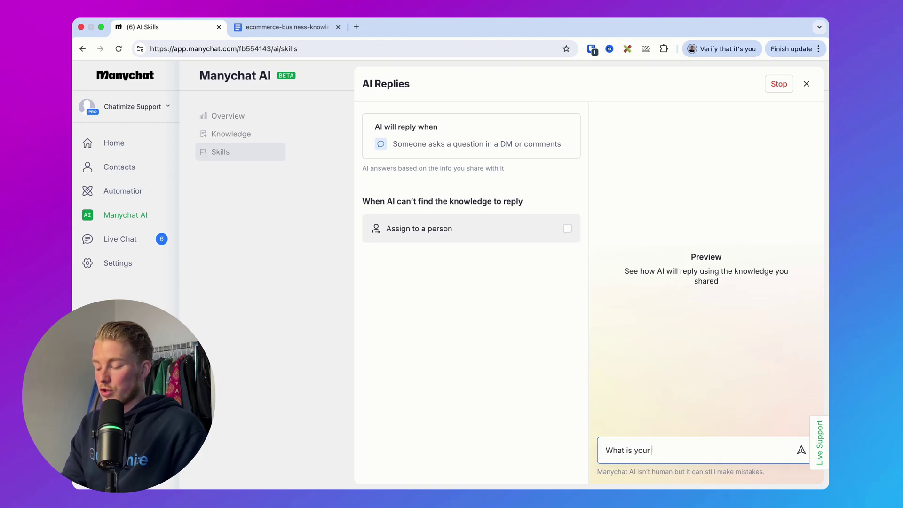
pyautogui.write('return policy?')
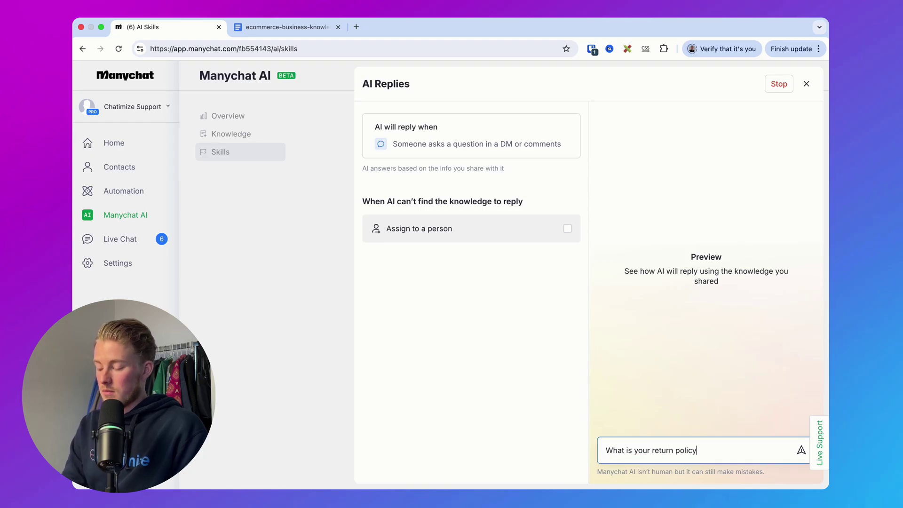
pyautogui.press('Return')
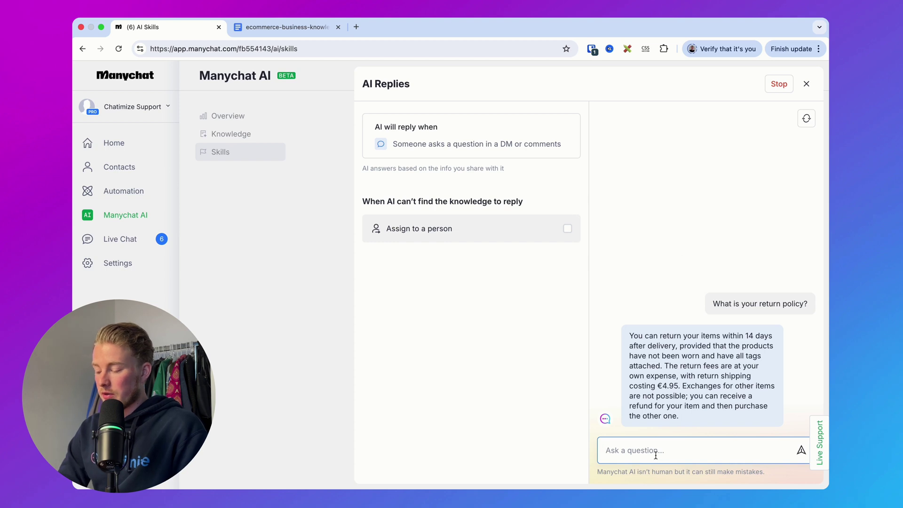
# Ask the reply preview "What is your delivery time?" and then the off-topic question "Who is Elon Musk?"
pyautogui.write('What is your delivery time?')
pyautogui.press('Return')
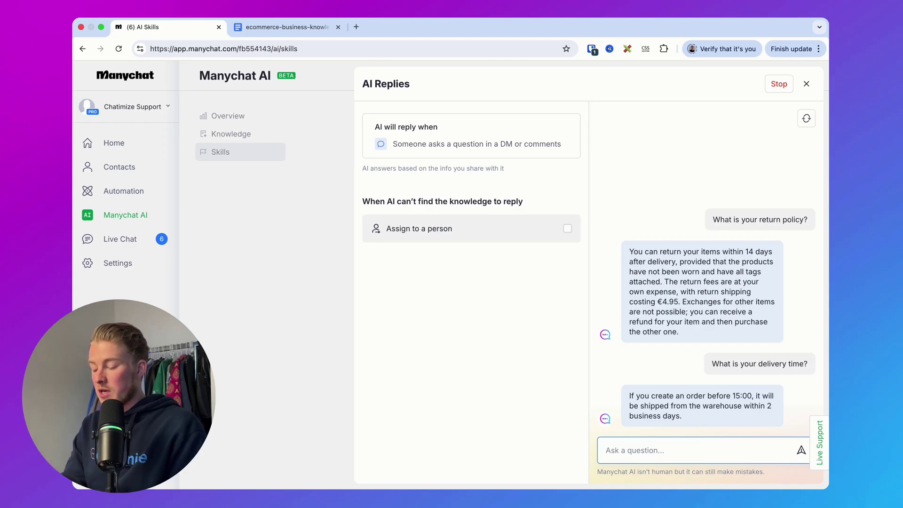
pyautogui.write('Who is Elon Musk?')
pyautogui.press('Return')
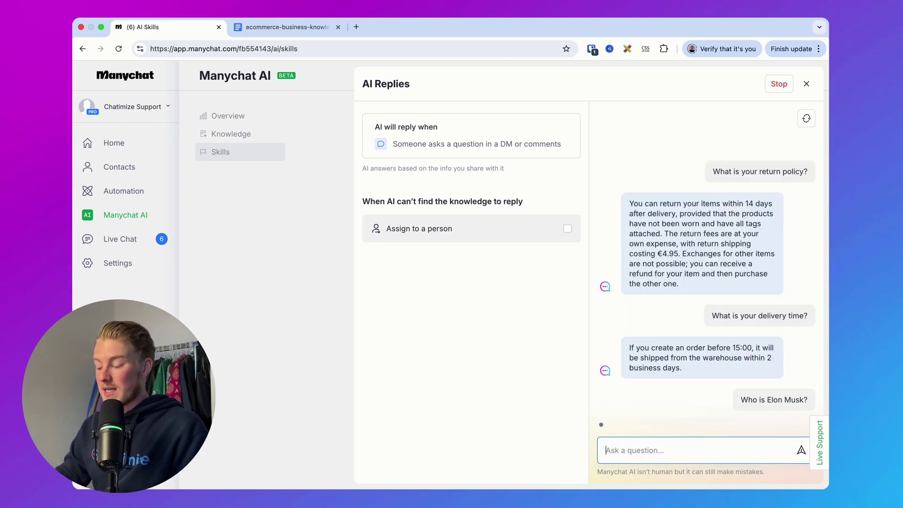
pyautogui.scroll(-3, 715, 323)
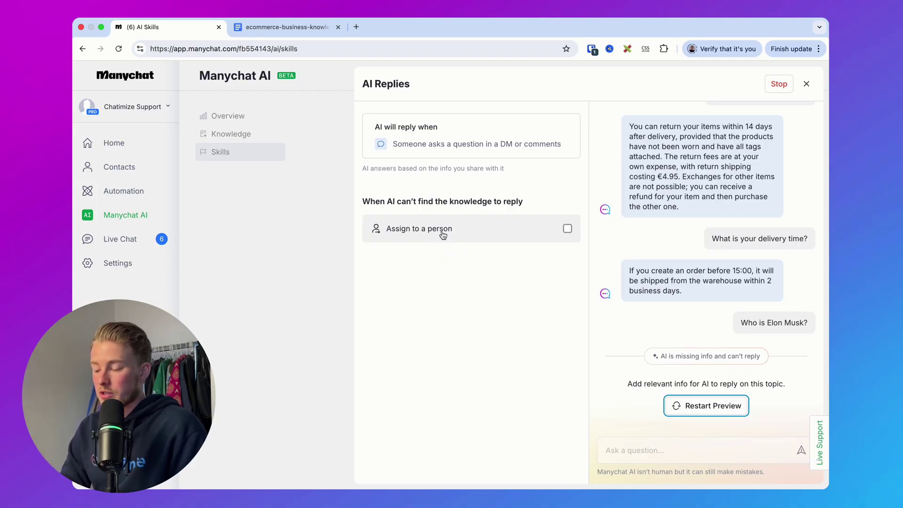
# Enable assigning to a person when AI can't find the knowledge, choose the listed agent, and close the AI Replies settings
pyautogui.click(567, 228)
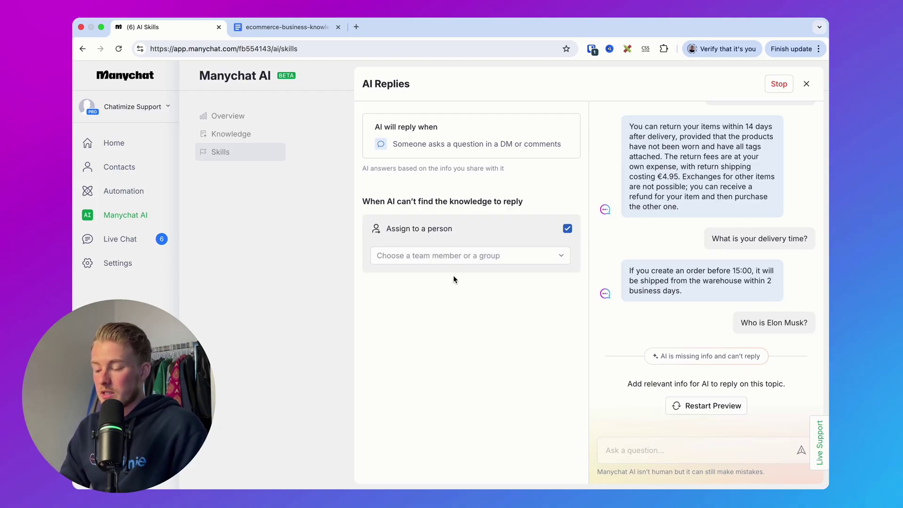
pyautogui.click(430, 259)
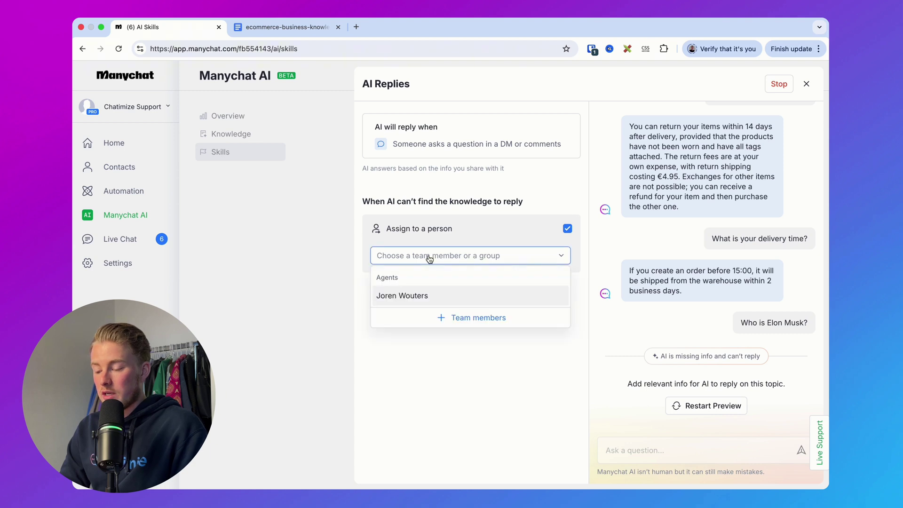
pyautogui.click(414, 295)
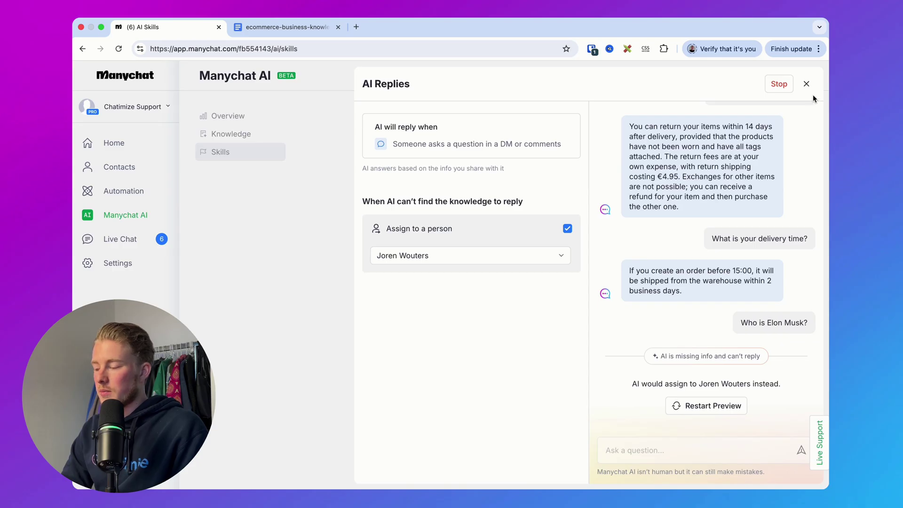
pyautogui.click(806, 84)
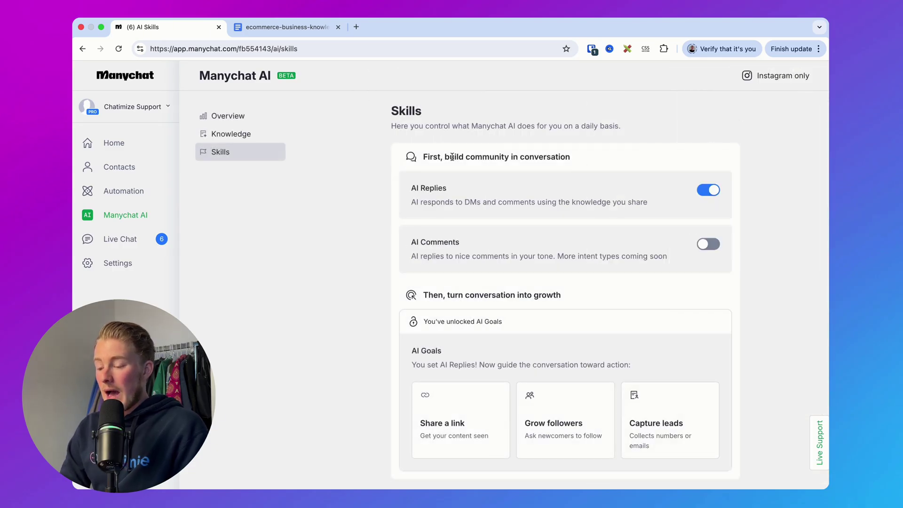
# Read the AI Replies and AI Comments skill descriptions and take a brief look at the AI Comments settings
pyautogui.moveTo(409, 189); pyautogui.dragTo(649, 213)
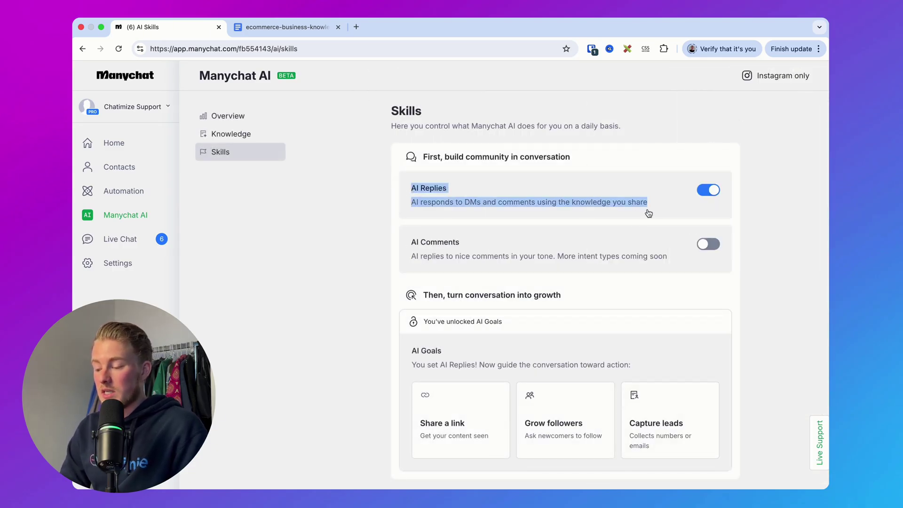
pyautogui.click(599, 149)
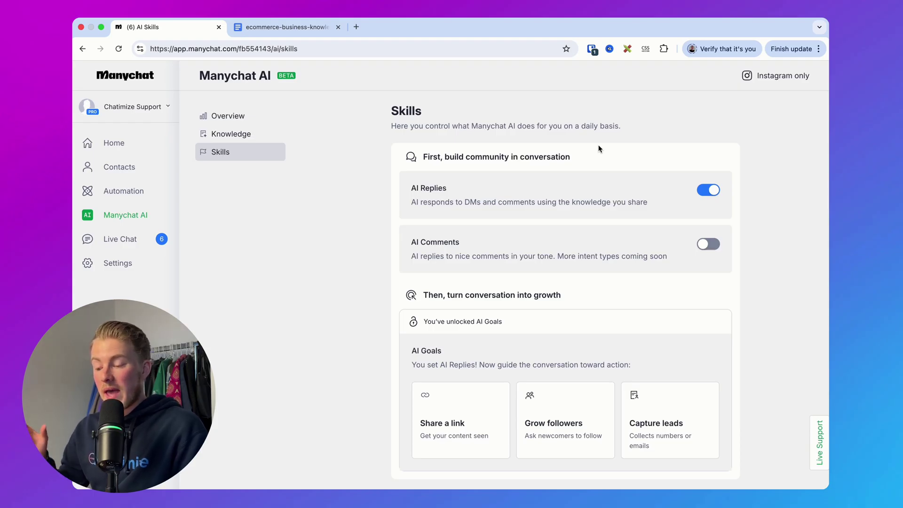
pyautogui.click(708, 244)
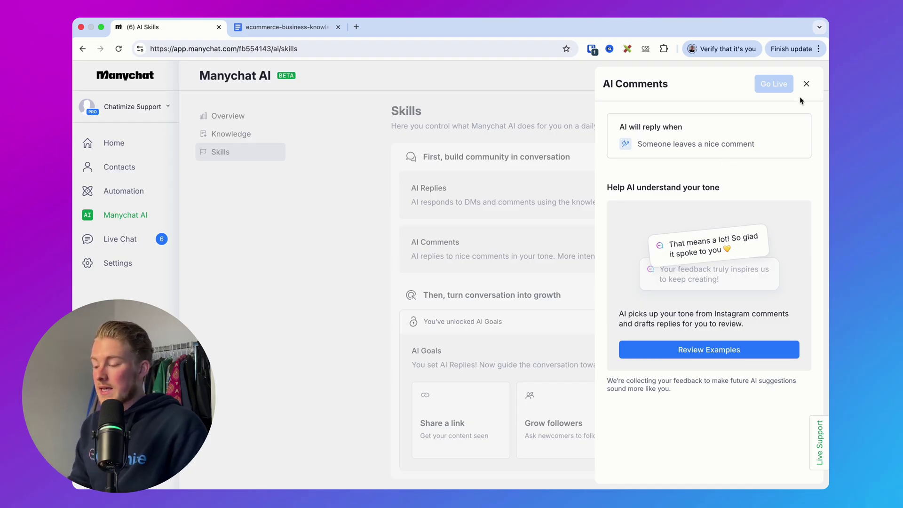
pyautogui.click(806, 84)
pyautogui.moveTo(558, 256); pyautogui.dragTo(659, 258)
pyautogui.click(660, 282)
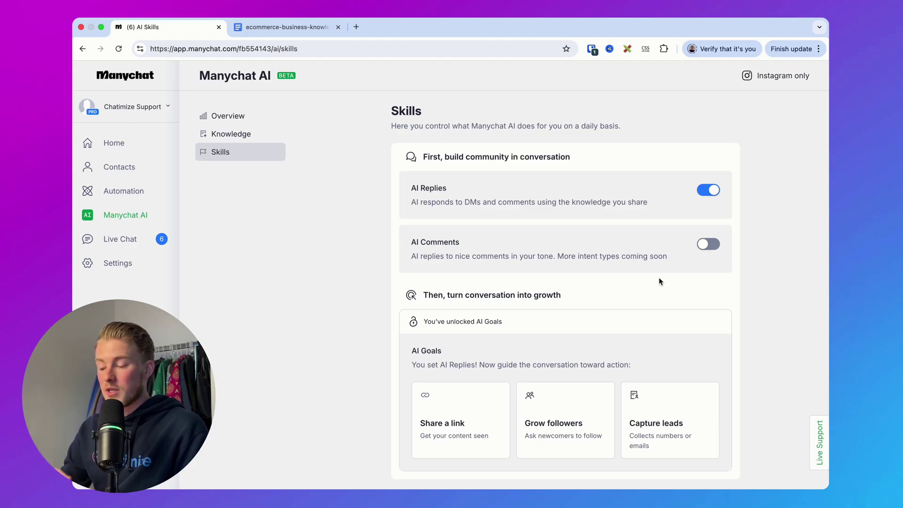
# Start the AI Comments example review and approve the first two draft replies as looking good
pyautogui.click(709, 243)
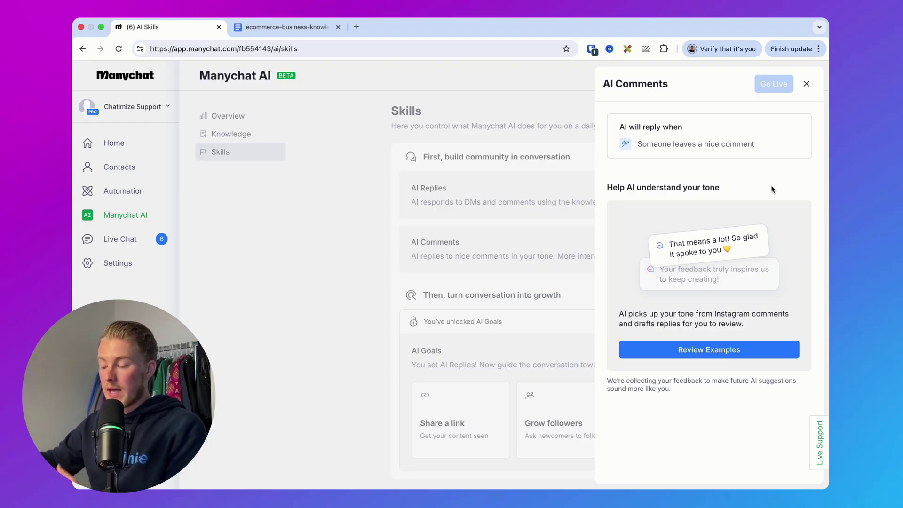
pyautogui.click(690, 351)
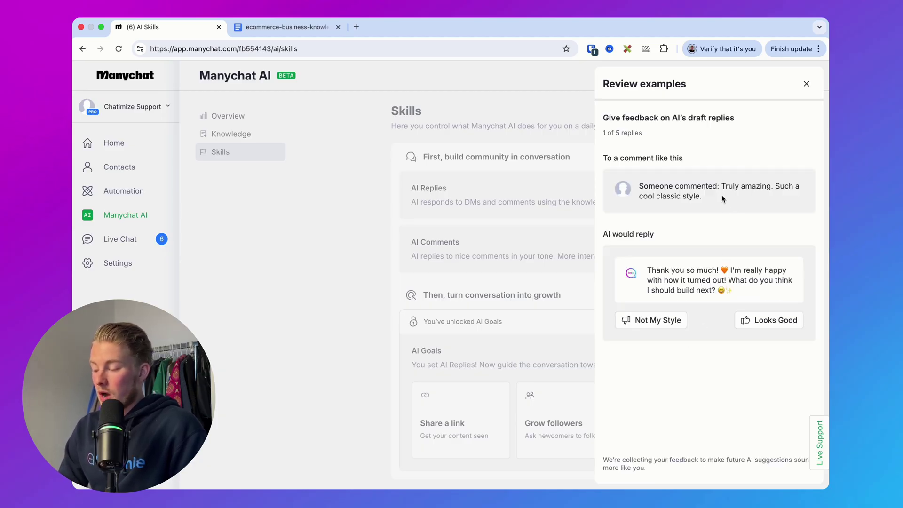
pyautogui.moveTo(723, 185)
pyautogui.mouseDown()
pyautogui.moveTo(737, 189)
pyautogui.moveTo(734, 197)
pyautogui.mouseUp()
pyautogui.click(719, 181)
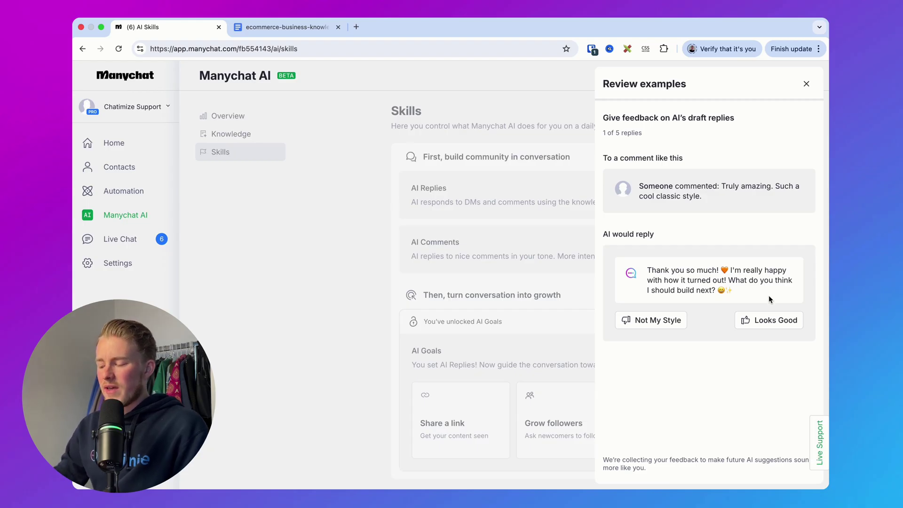
pyautogui.click(764, 321)
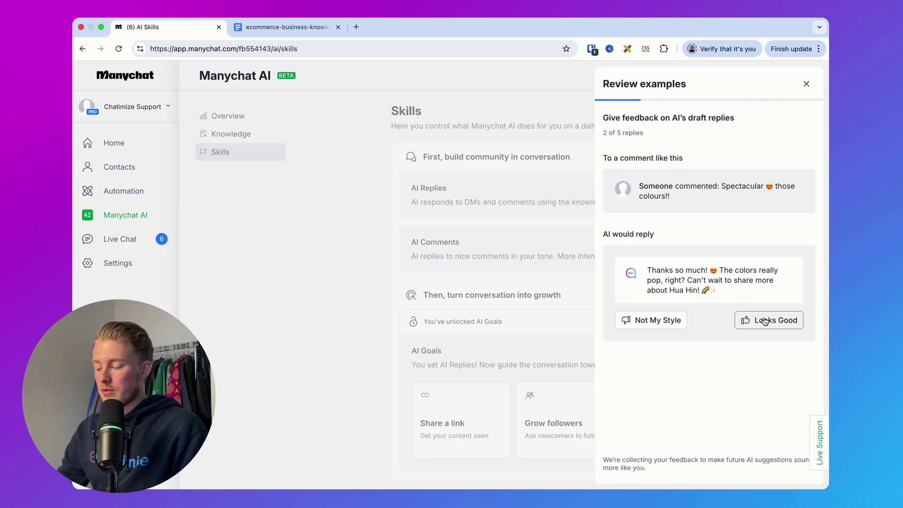
pyautogui.click(744, 325)
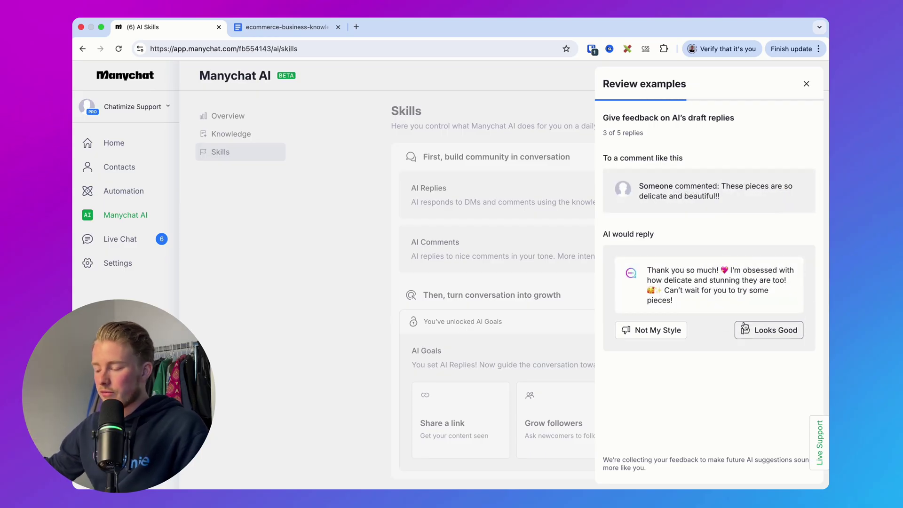
# Mark the third draft reply as Not My Style and submit the feedback "This it not good, it is too enthousiastic, and I would never use love emojis"
pyautogui.click(632, 332)
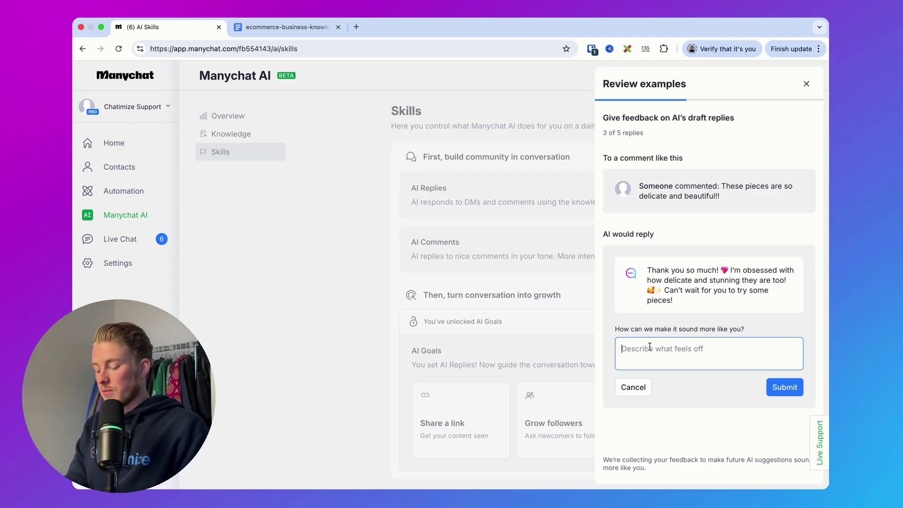
pyautogui.write('This it not ')
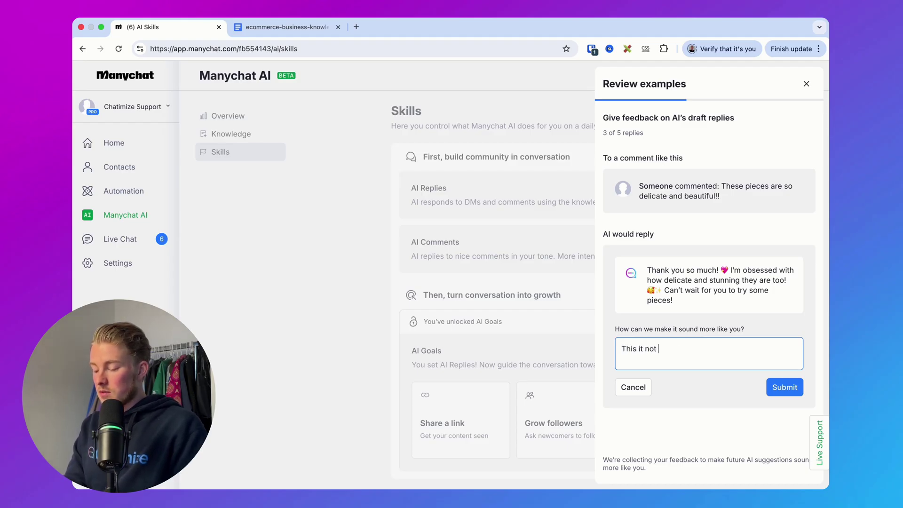
pyautogui.write('good, it is too')
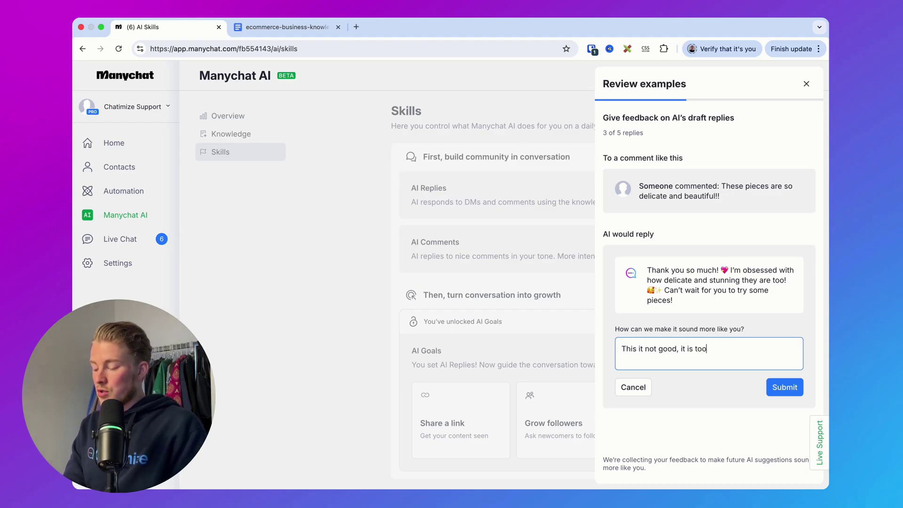
pyautogui.write(' enthousiastic, and ')
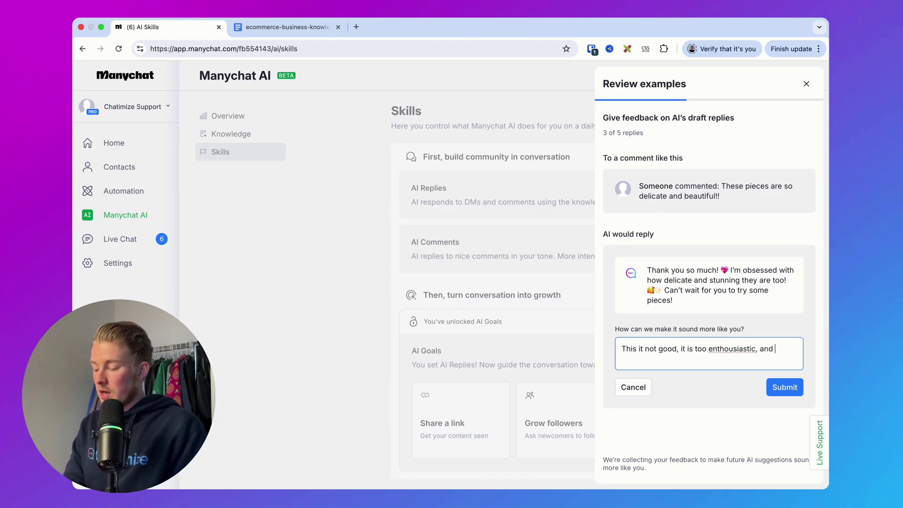
pyautogui.write('I would never use love emojis')
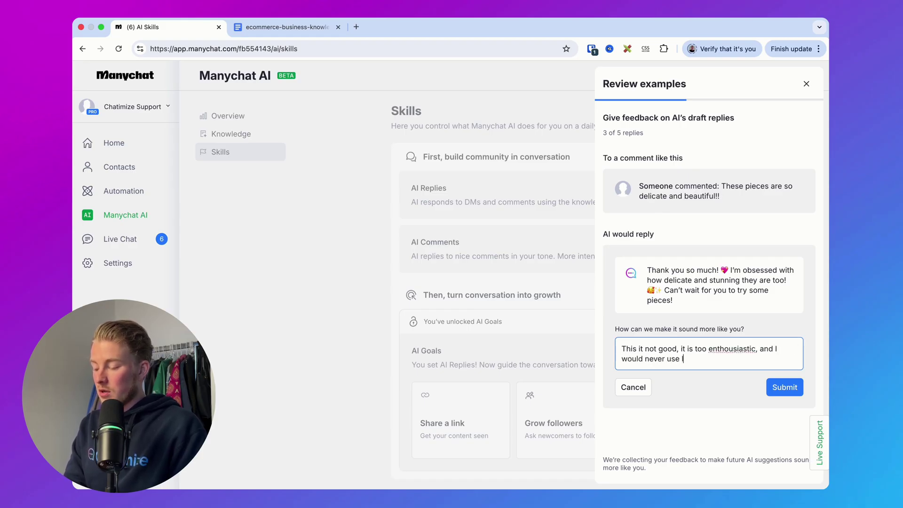
pyautogui.press('Tab')
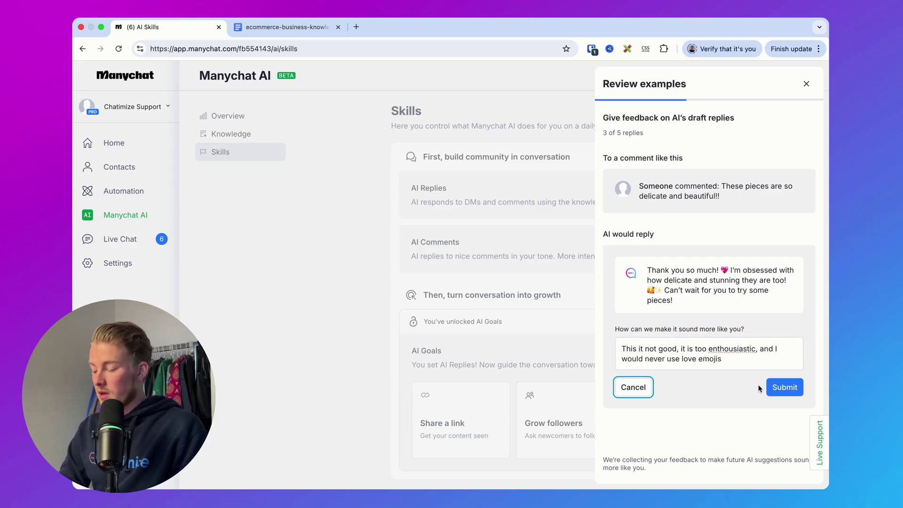
pyautogui.click(788, 390)
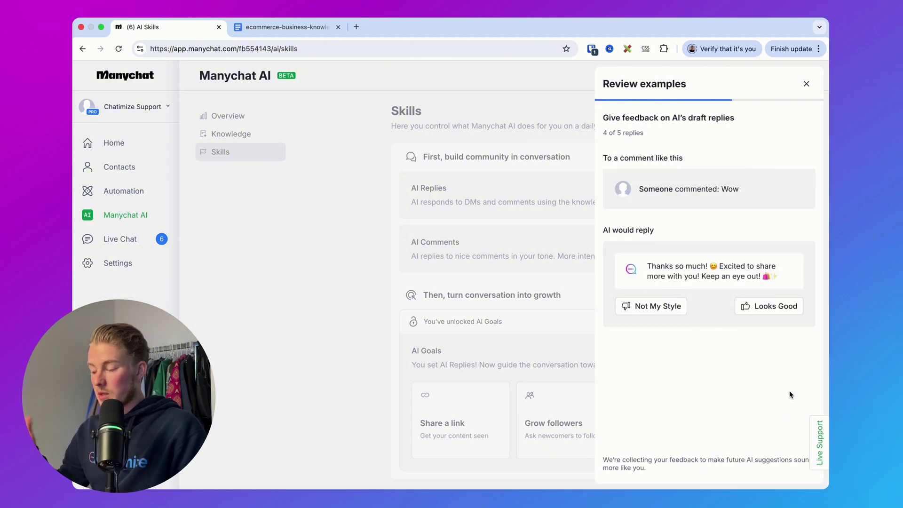
# Approve the last two draft replies, turn on AI Comments, and return to the Skills overview
pyautogui.click(754, 307)
pyautogui.click(754, 322)
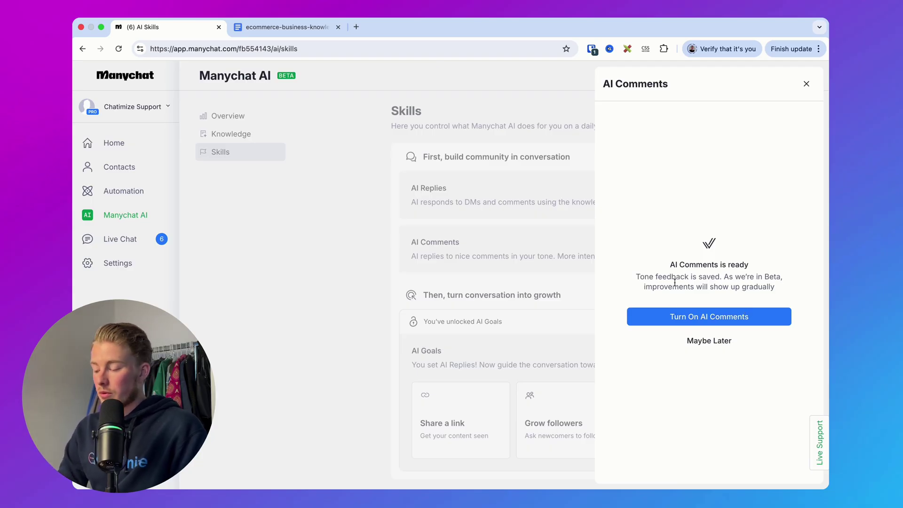
pyautogui.click(711, 318)
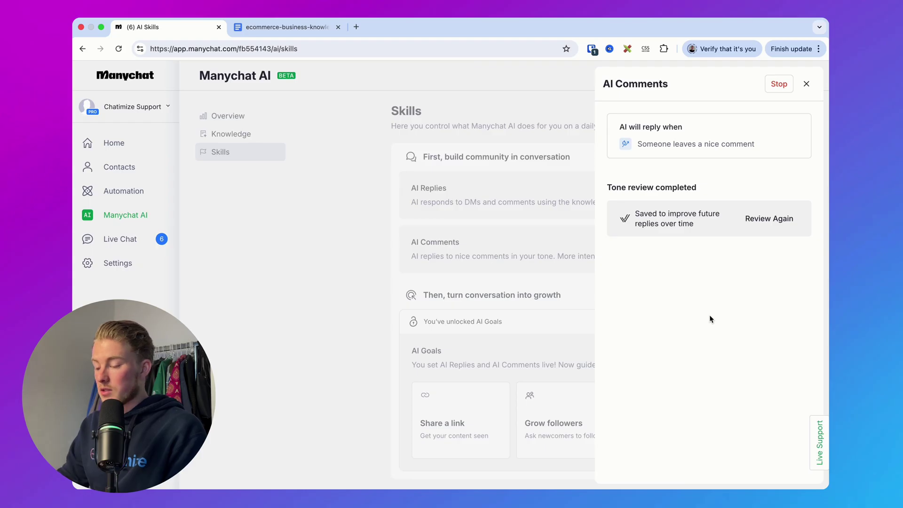
pyautogui.click(568, 151)
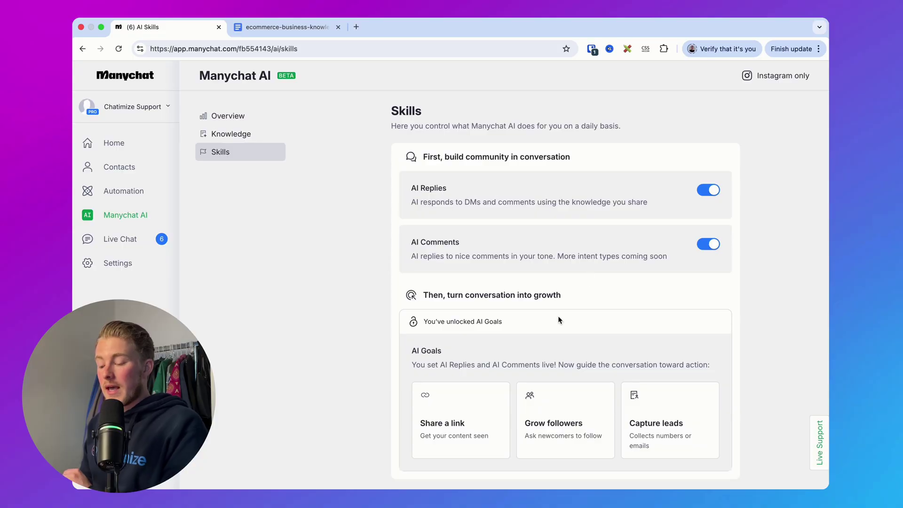
# Open chatimize.com/skool/ in a new browser tab to view the community page to promote, and return to the AI Skills page
pyautogui.scroll(-1, 558, 320)
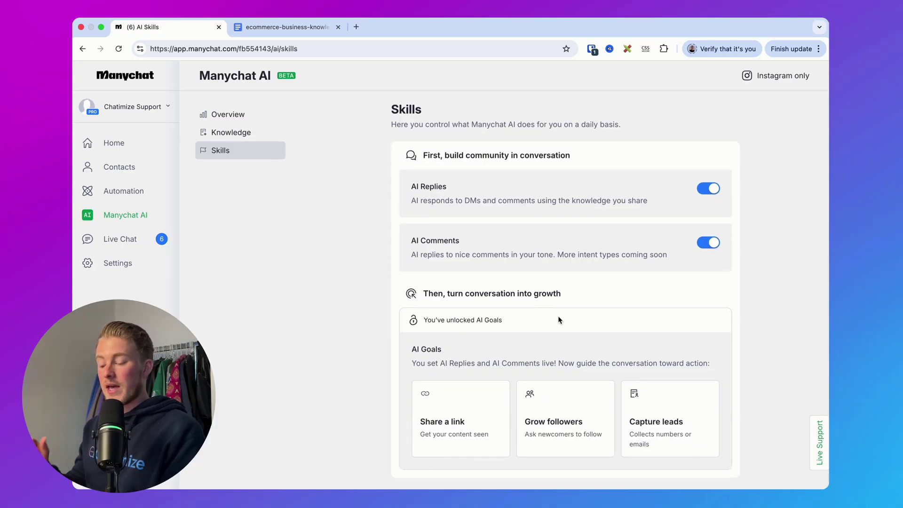
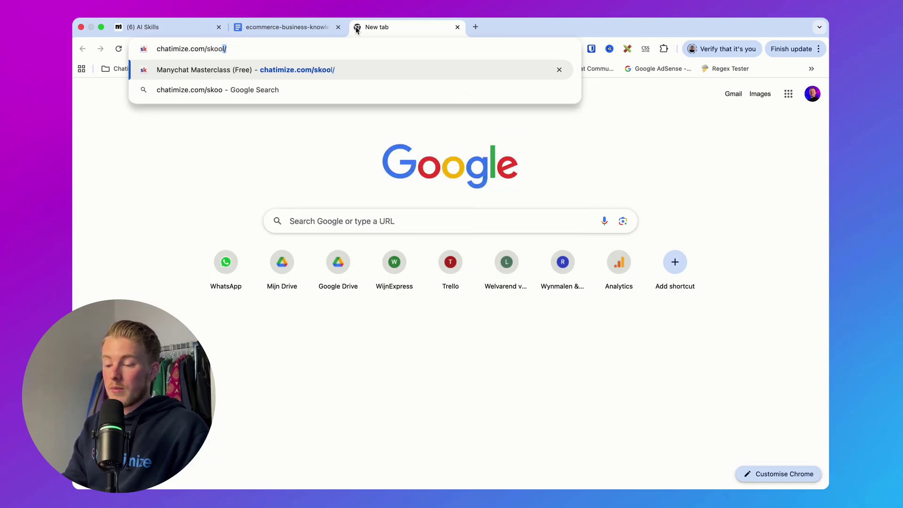
pyautogui.press('Return')
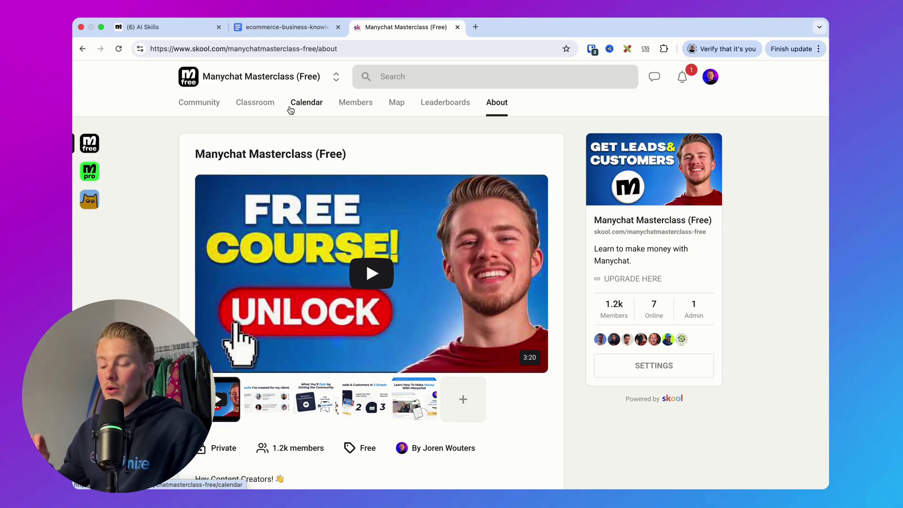
pyautogui.click(140, 26)
pyautogui.write('htt')
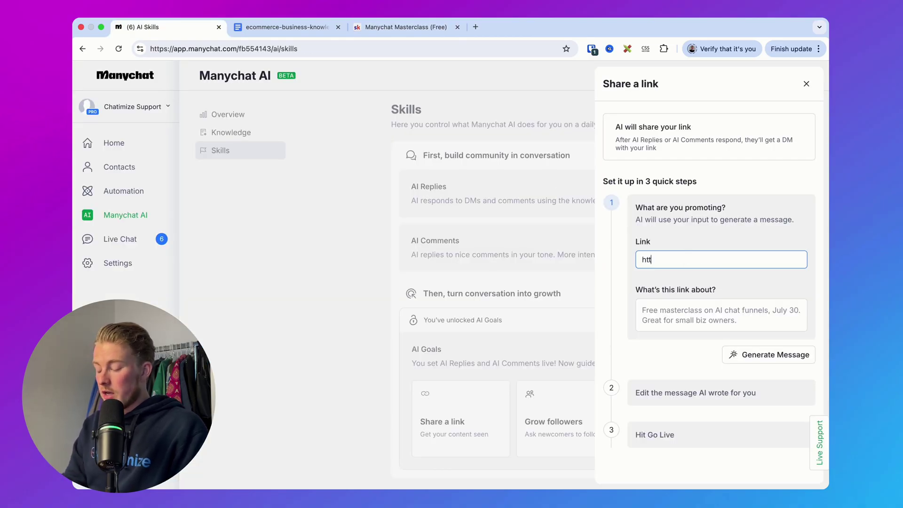
pyautogui.write('ps://chatimize.com/skool/')
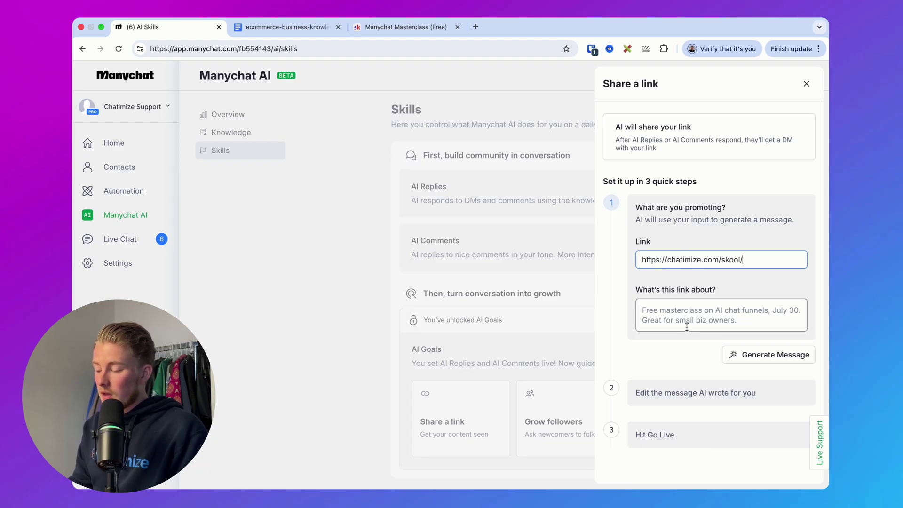
pyautogui.click(684, 324)
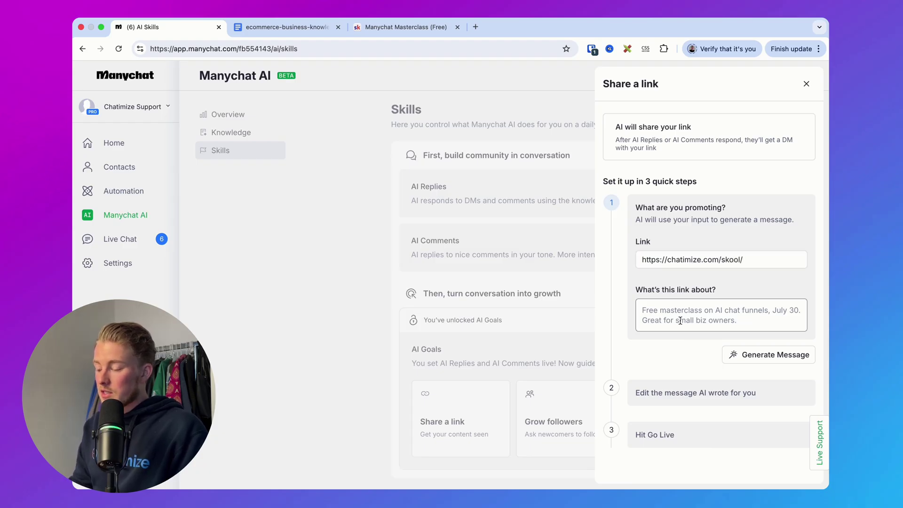
pyautogui.write('Free community on making ')
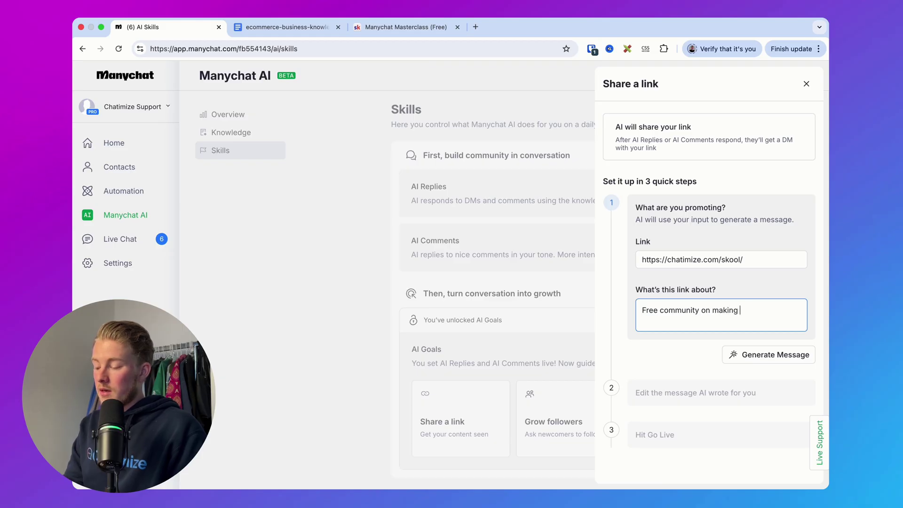
pyautogui.write('more money with Manychat')
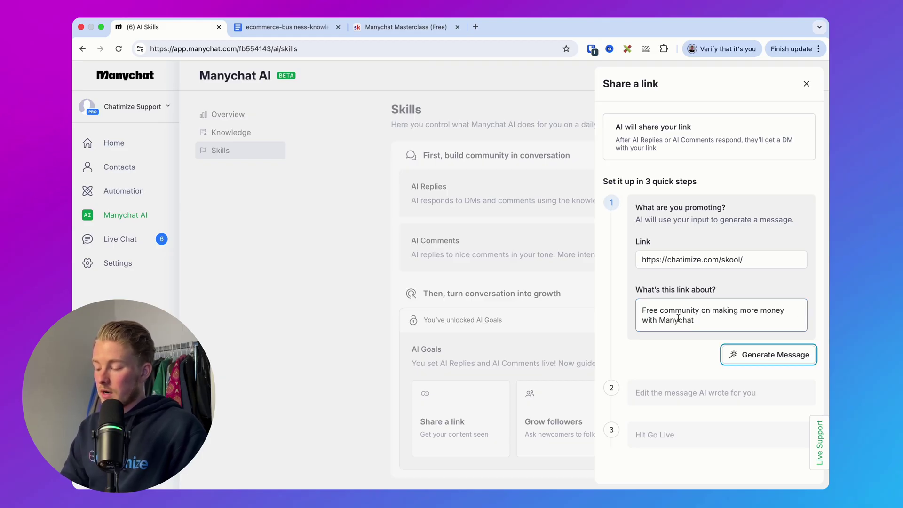
pyautogui.click(745, 355)
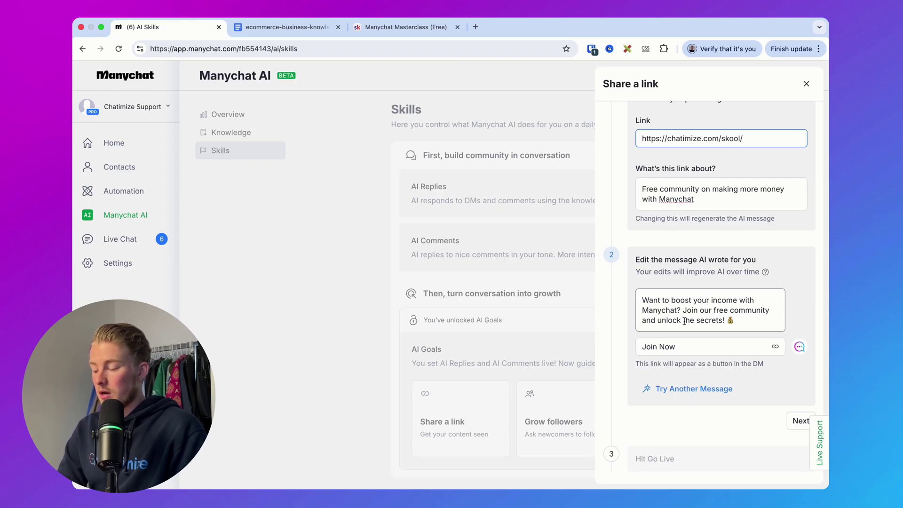
# Accept the generated message with its "Join Now" link button, take the Share a link goal live, and close its settings
pyautogui.click(643, 349)
pyautogui.scroll(3, 659, 319)
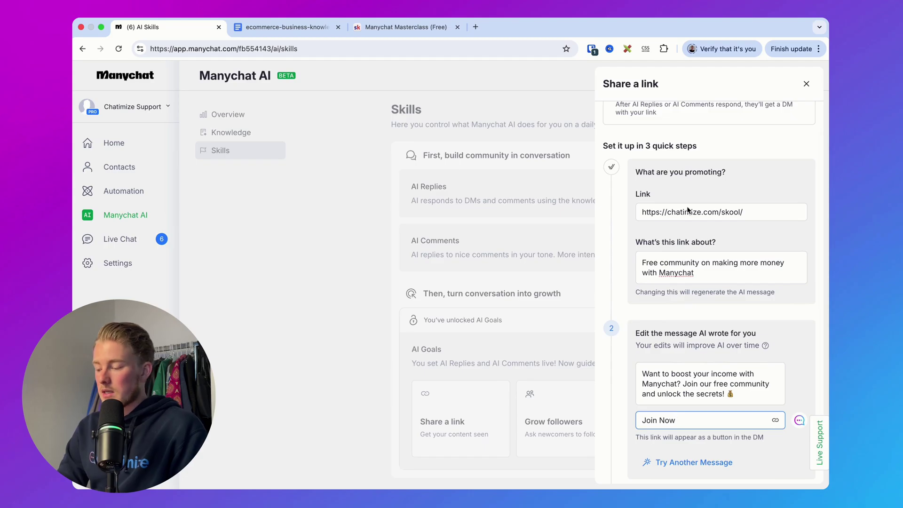
pyautogui.scroll(-2, 677, 213)
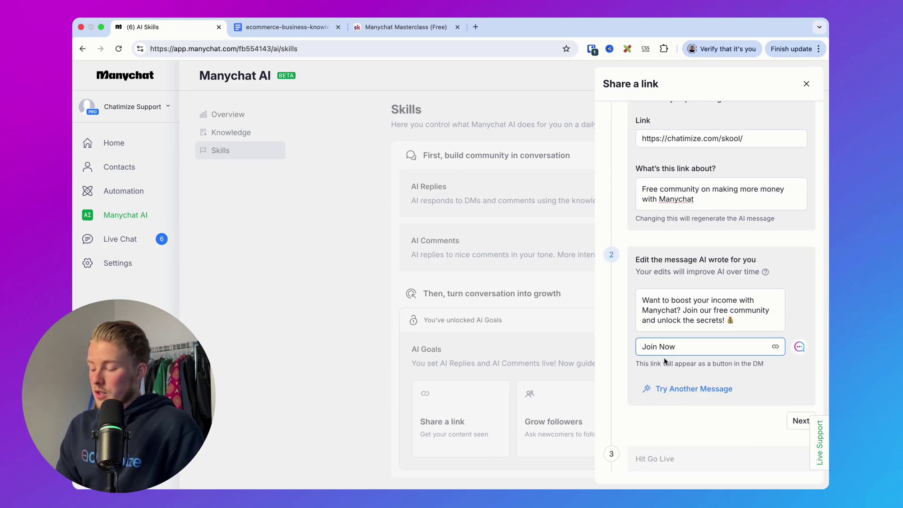
pyautogui.click(793, 423)
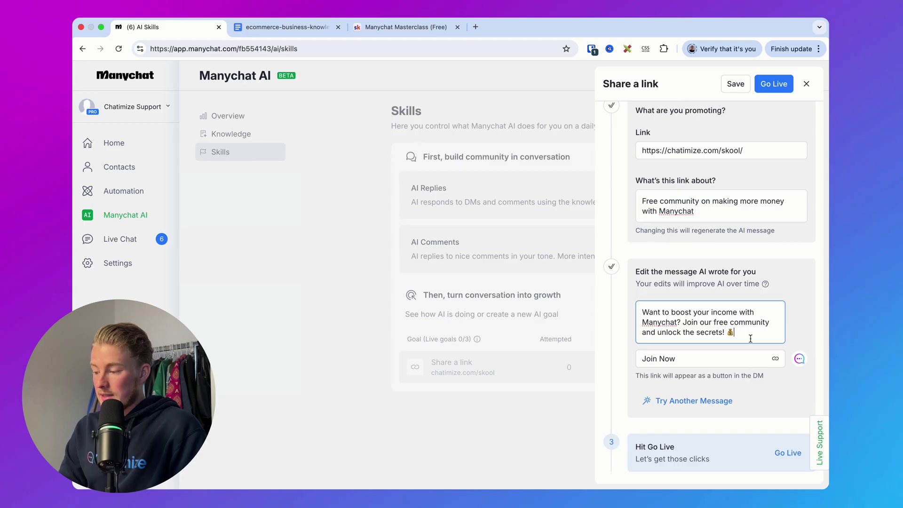
pyautogui.click(771, 84)
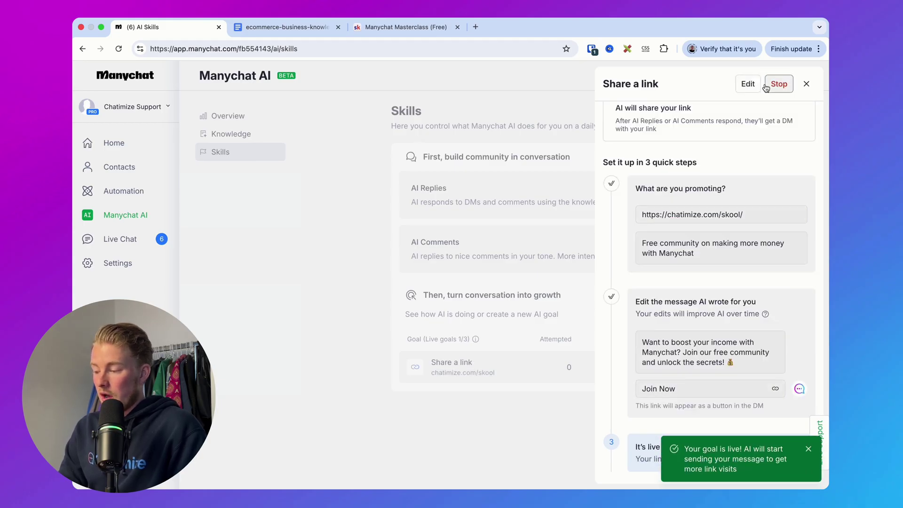
pyautogui.click(411, 286)
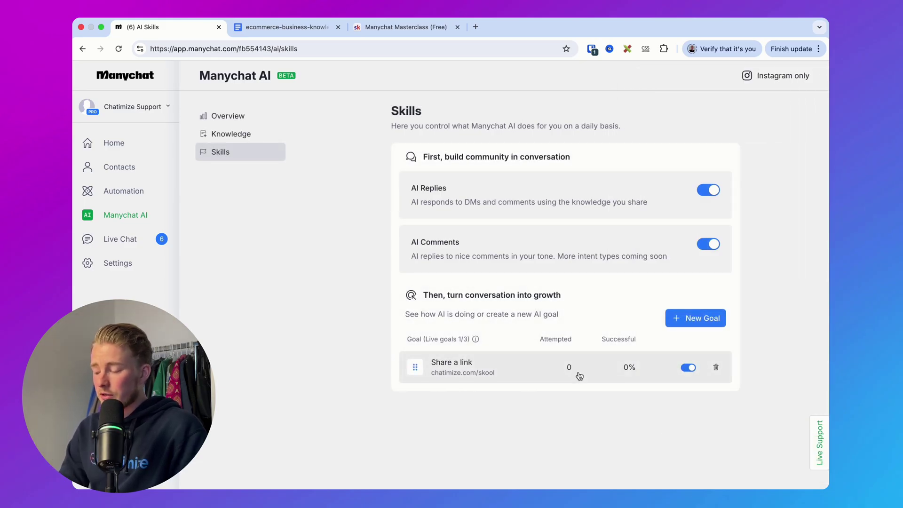
# Create a Grow followers goal with the suggested follow request message, take it live, and close its settings
pyautogui.click(704, 315)
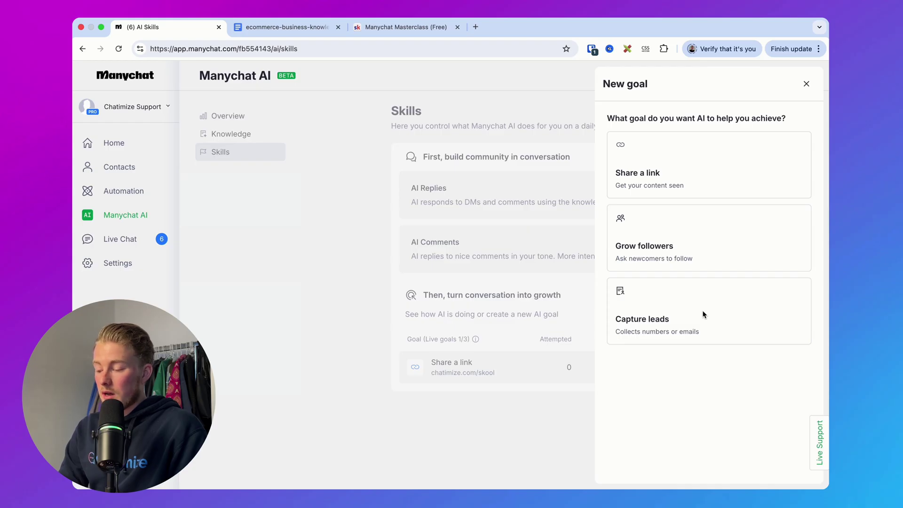
pyautogui.click(719, 240)
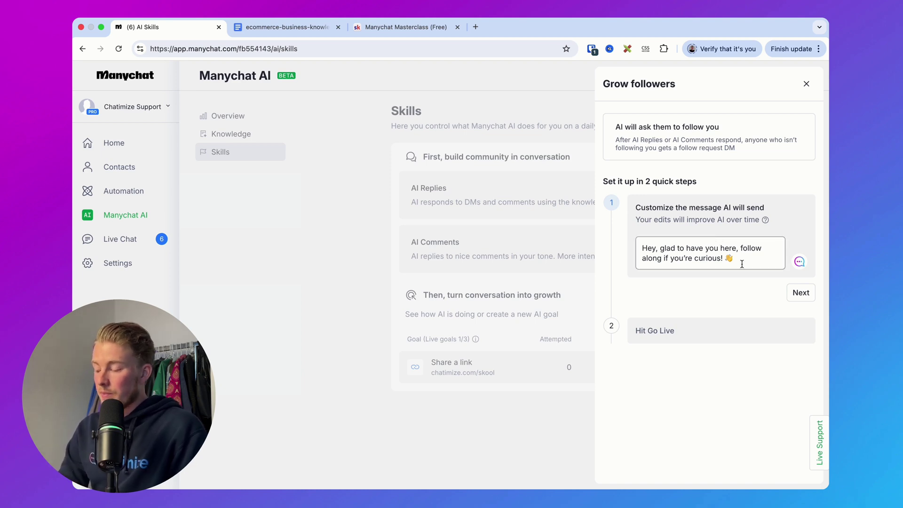
pyautogui.click(798, 293)
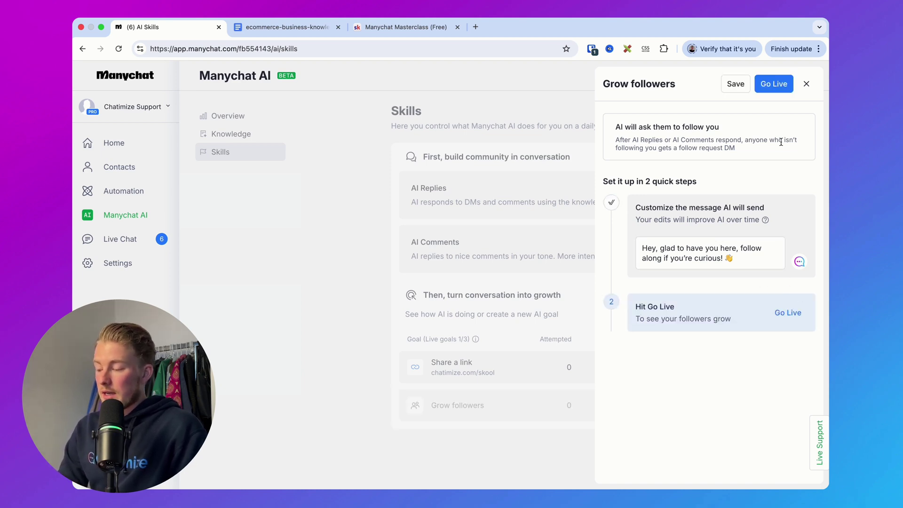
pyautogui.click(774, 84)
pyautogui.click(493, 241)
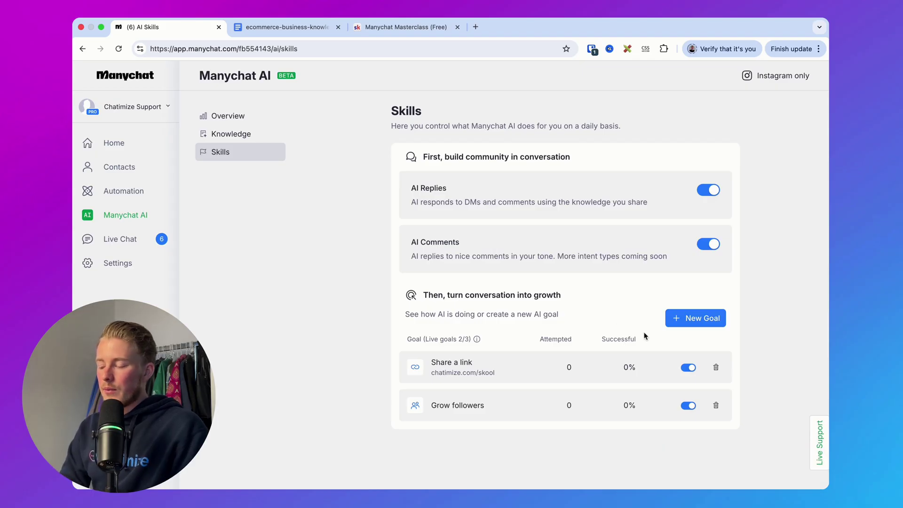
# Start a new Capture leads goal and choose the Email system field as the info AI collects
pyautogui.click(678, 322)
pyautogui.click(652, 321)
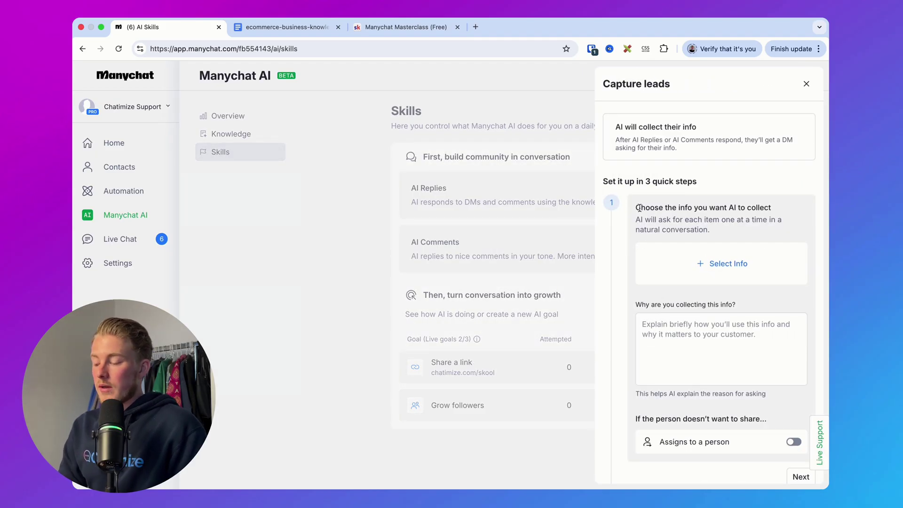
pyautogui.moveTo(639, 207); pyautogui.dragTo(767, 209)
pyautogui.click(758, 218)
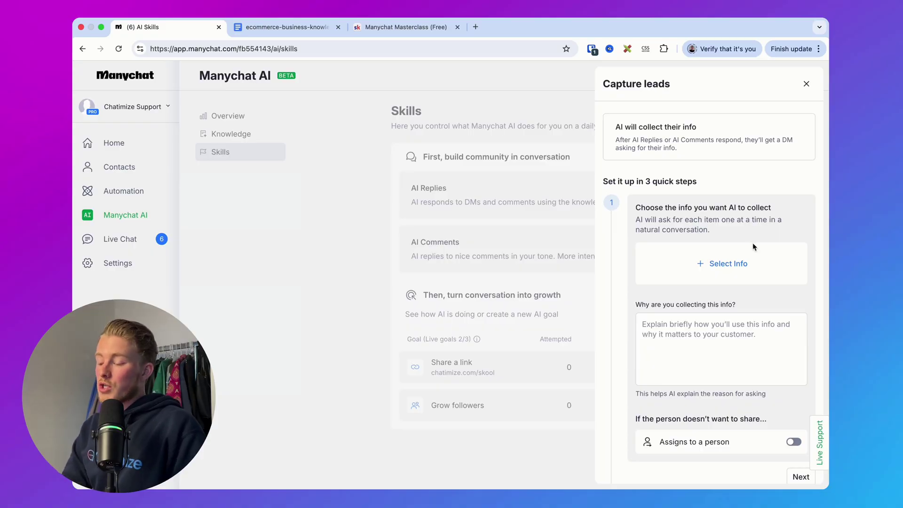
pyautogui.click(719, 266)
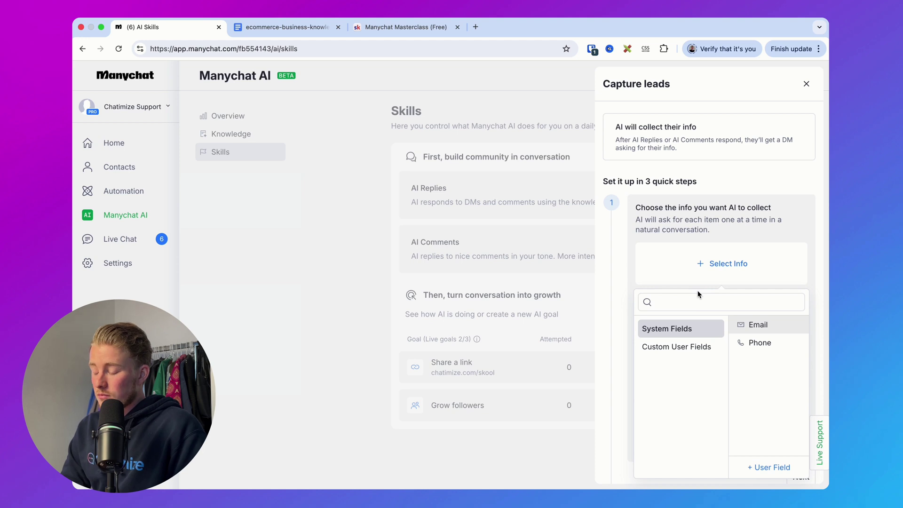
pyautogui.click(753, 327)
pyautogui.click(731, 301)
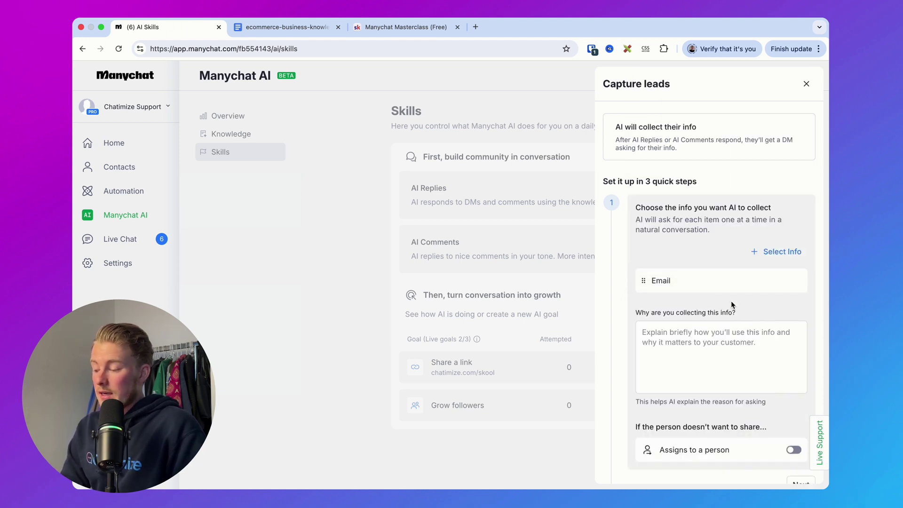
# Enter the collection reason "We help the customer by giving a free ebook. To deliver the ebook to their email, we need their email."
pyautogui.scroll(-3, 731, 300)
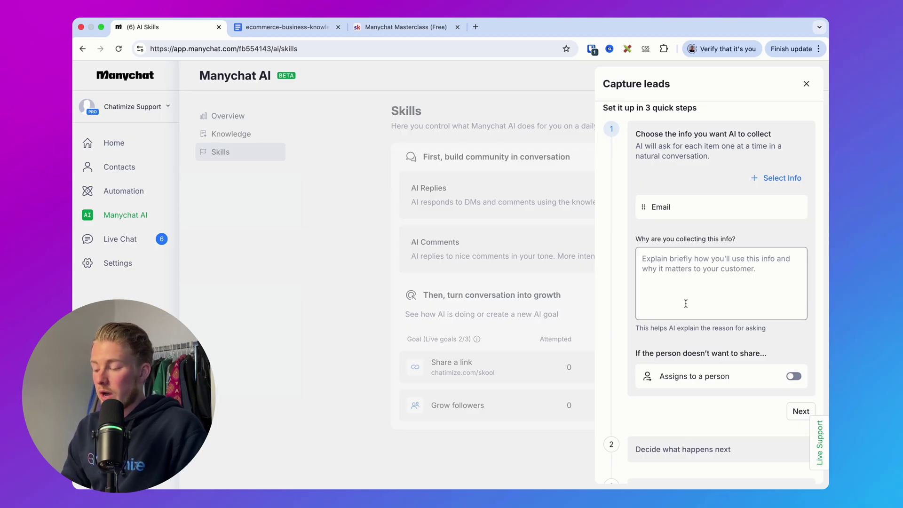
pyautogui.click(715, 294)
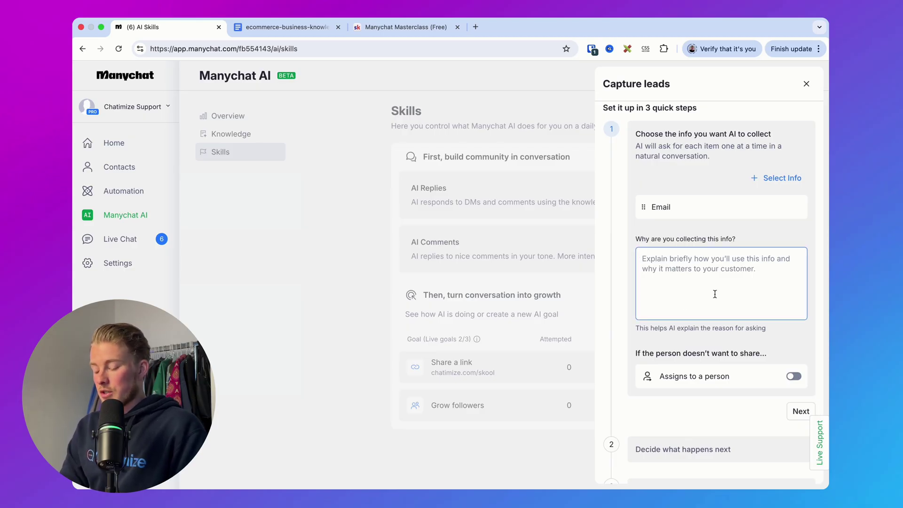
pyautogui.write('We h')
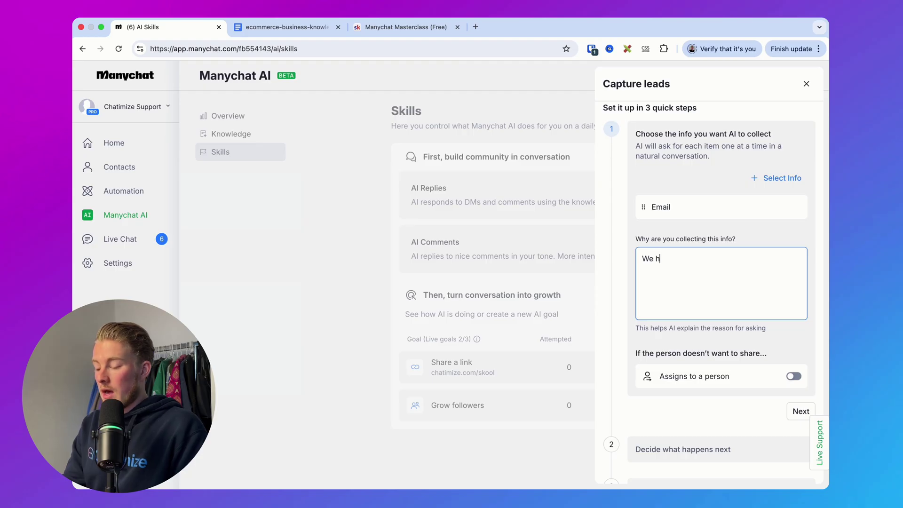
pyautogui.write('elp the customer by g')
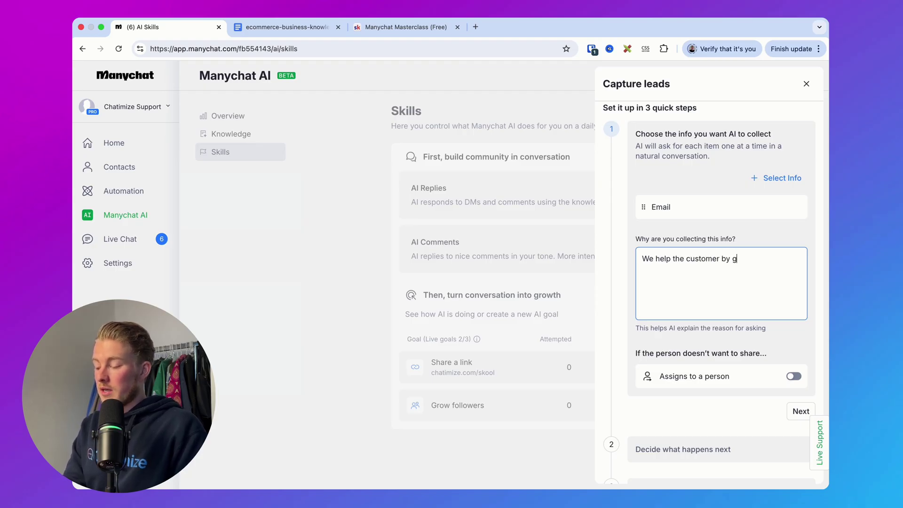
pyautogui.write('iving a free ebook')
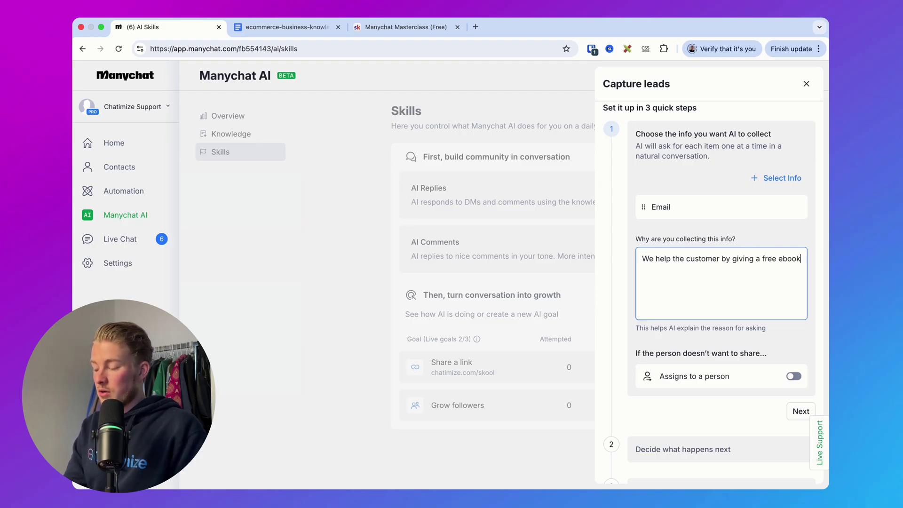
pyautogui.write('. To deliver the b')
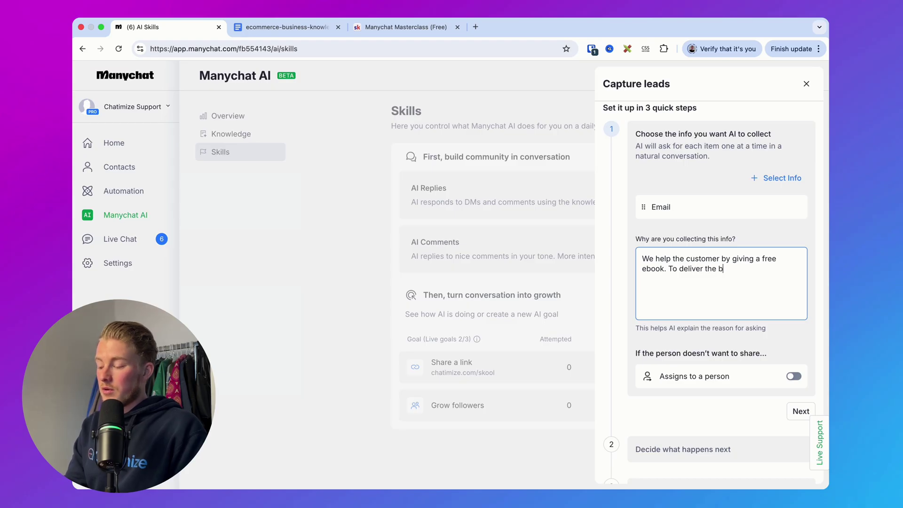
pyautogui.write('book to their email, we need their email.')
pyautogui.press('Return')
pyautogui.press('Return')
# Add the wording: You can say something like "On what email do you want to get my free ebook? Just type it in below 👇"
pyautogui.write('You can say something like "On what email do you want to get ')
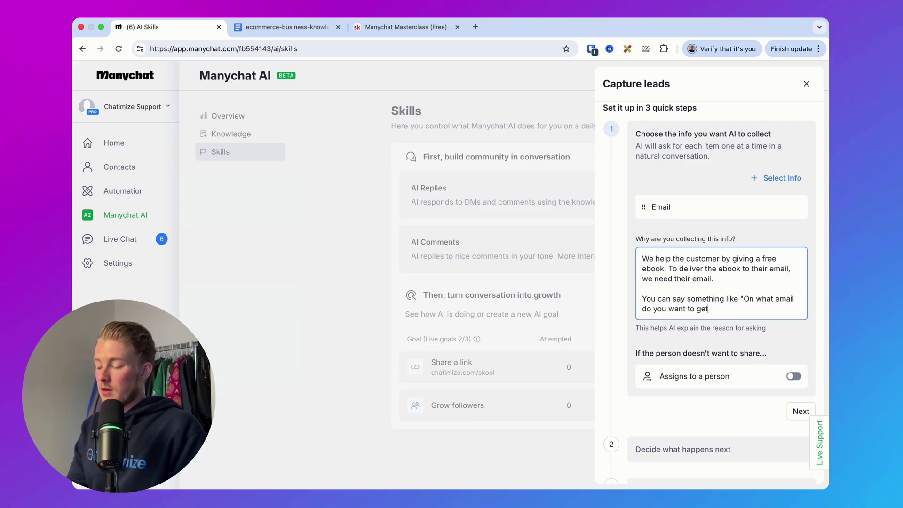
pyautogui.write('t my')
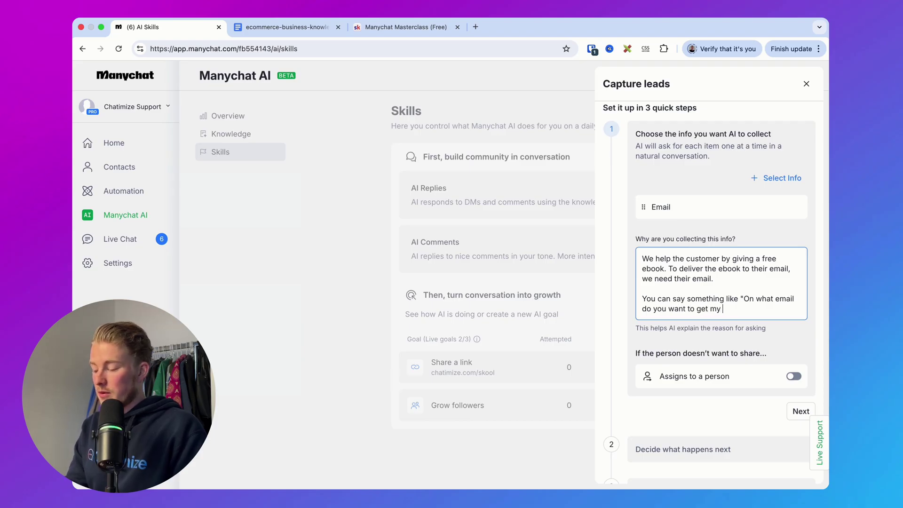
pyautogui.write(' free ebook? Just type it i')
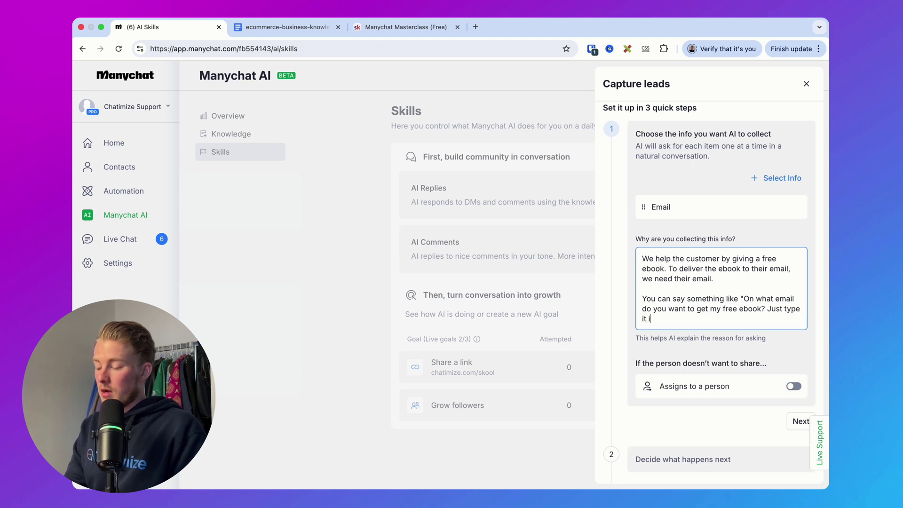
pyautogui.write('n bewllow')
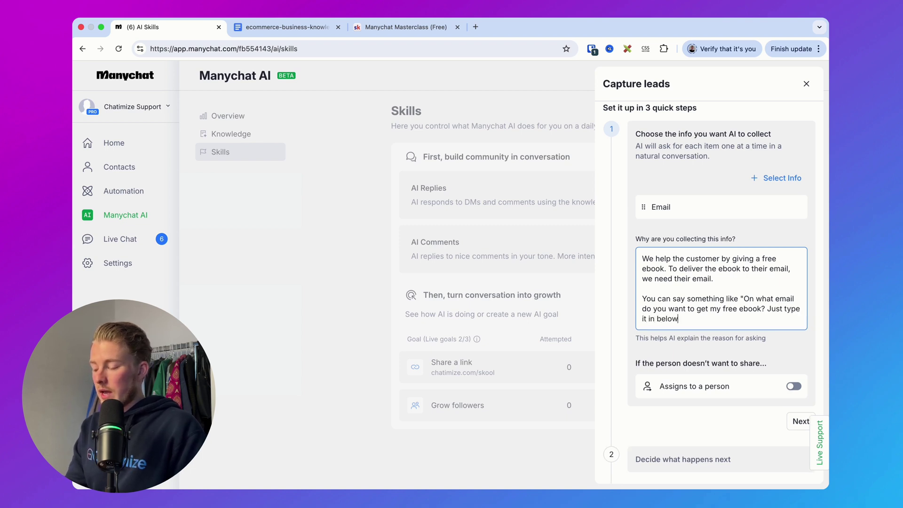
pyautogui.press('ctrl+super+space')
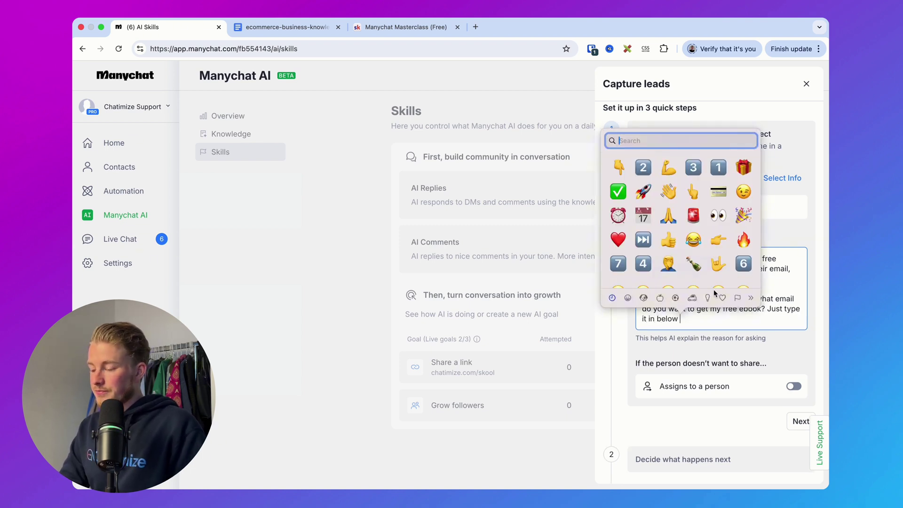
pyautogui.click(619, 167)
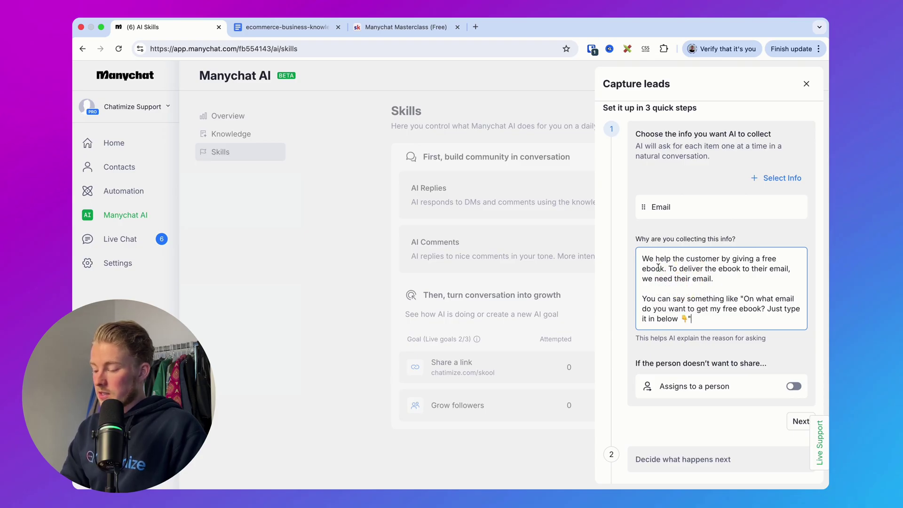
# Examine the Capture leads option for what happens if the person doesn't want to share their info
pyautogui.scroll(-2, 668, 301)
pyautogui.click(634, 325)
pyautogui.moveTo(634, 322); pyautogui.dragTo(775, 322)
pyautogui.click(774, 322)
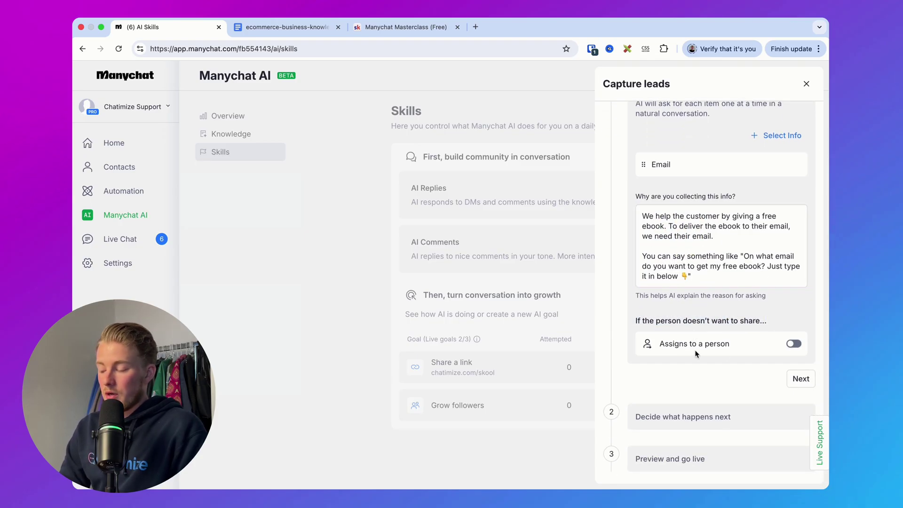
# Enable assigning to a person when someone doesn't want to share, choose the team member, and continue to deciding what happens next
pyautogui.click(794, 343)
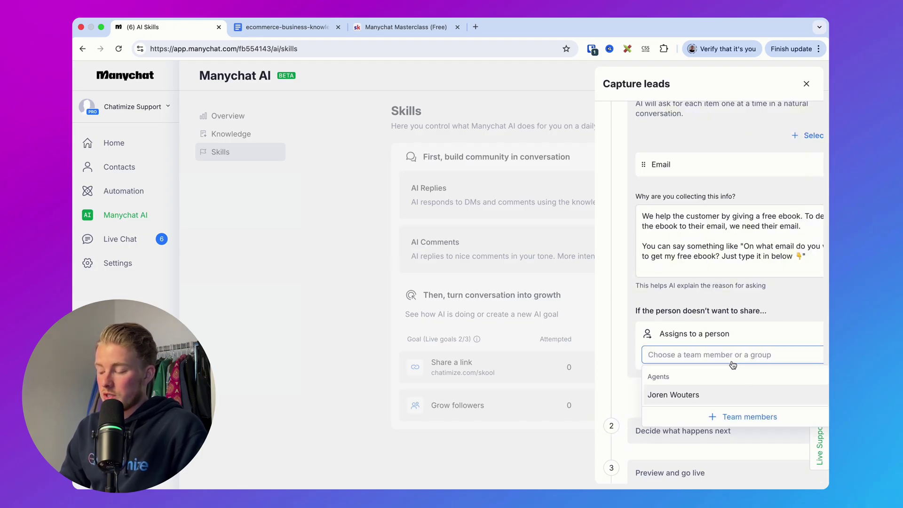
pyautogui.click(705, 394)
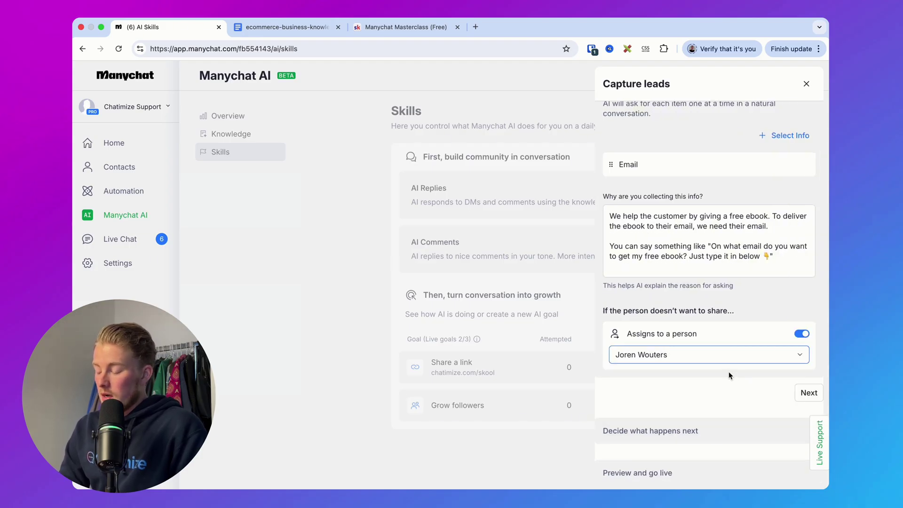
pyautogui.click(809, 392)
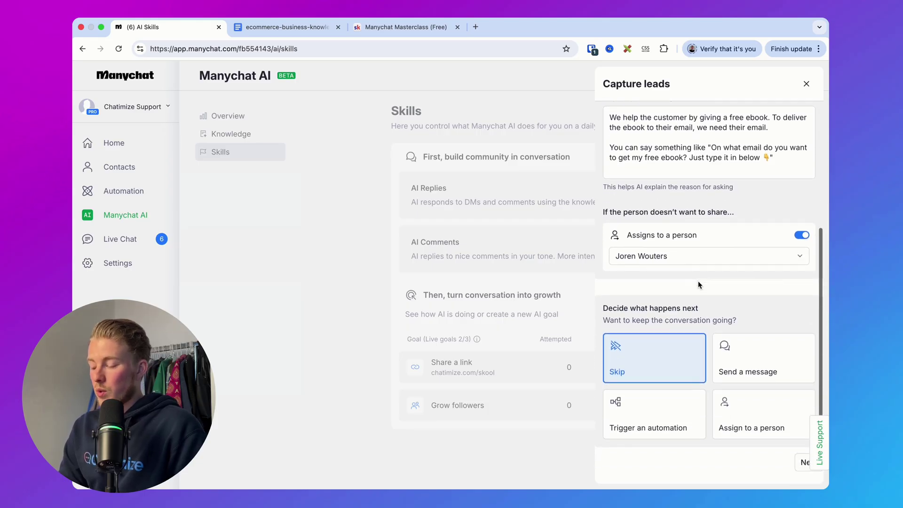
pyautogui.scroll(5, 698, 280)
pyautogui.scroll(-5, 698, 283)
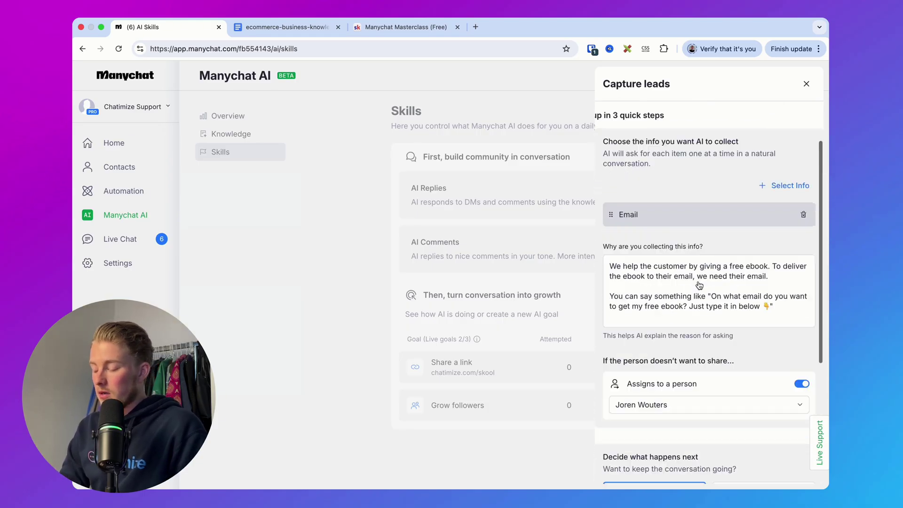
# Choose Send a message as the follow-up and write "Thank you! Just click the link below to get the ebook."
pyautogui.click(724, 319)
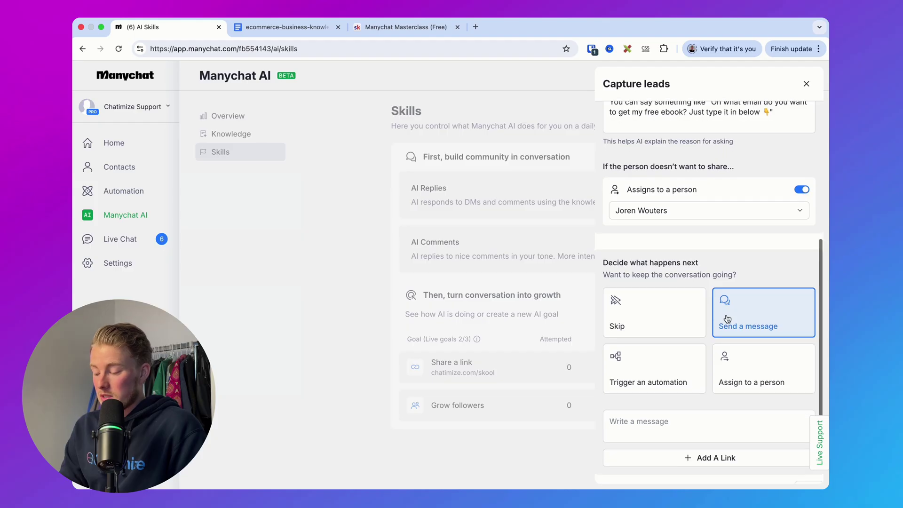
pyautogui.scroll(-2, 711, 320)
pyautogui.click(669, 346)
pyautogui.write('Thank you! Here')
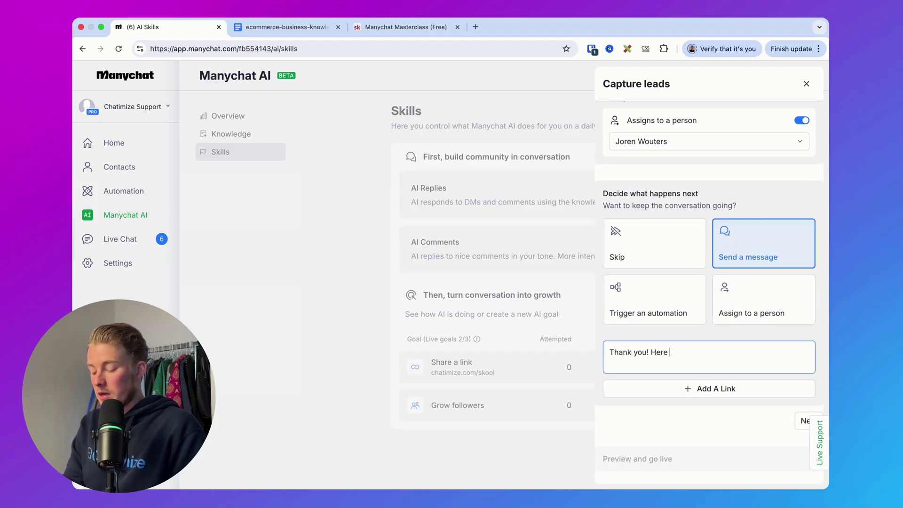
pyautogui.press('BackSpace')
pyautogui.press('BackSpace')
pyautogui.press('BackSpace')
pyautogui.press('BackSpace')
pyautogui.write('Just click the link below to get the ebook.')
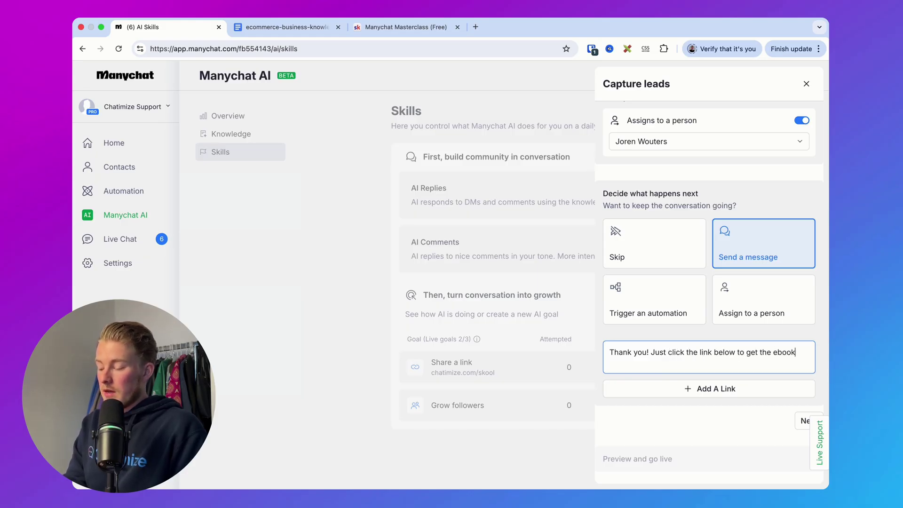
pyautogui.click(661, 396)
pyautogui.click(430, 125)
pyautogui.write('Get Free Ebook')
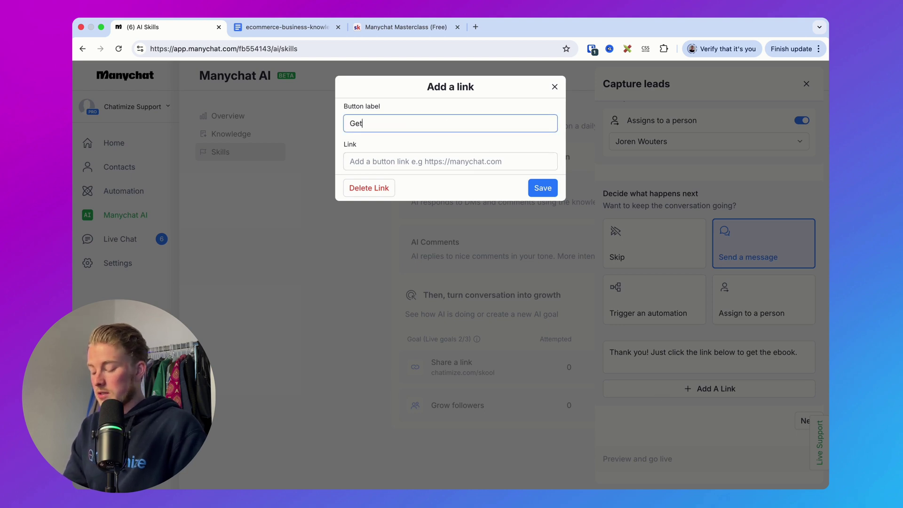
pyautogui.press('Tab')
pyautogui.write('https')
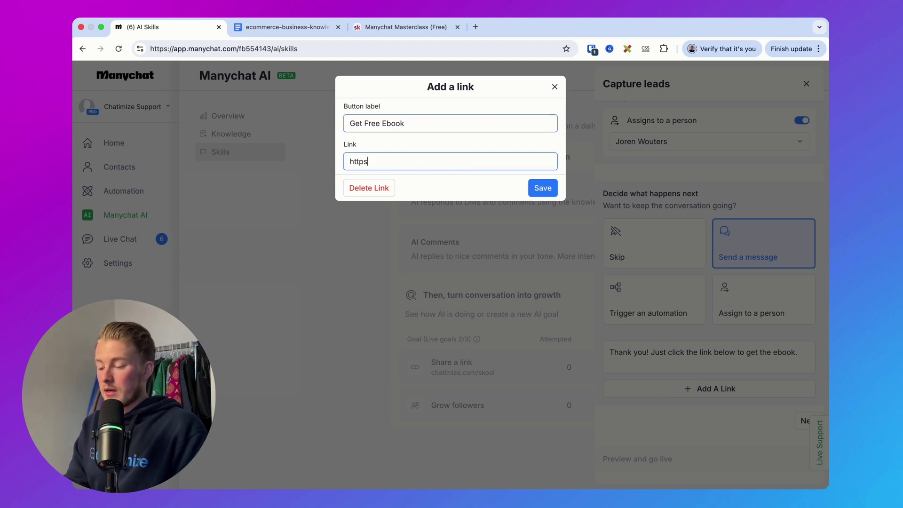
pyautogui.write('://chatimize.com')
pyautogui.press('Tab')
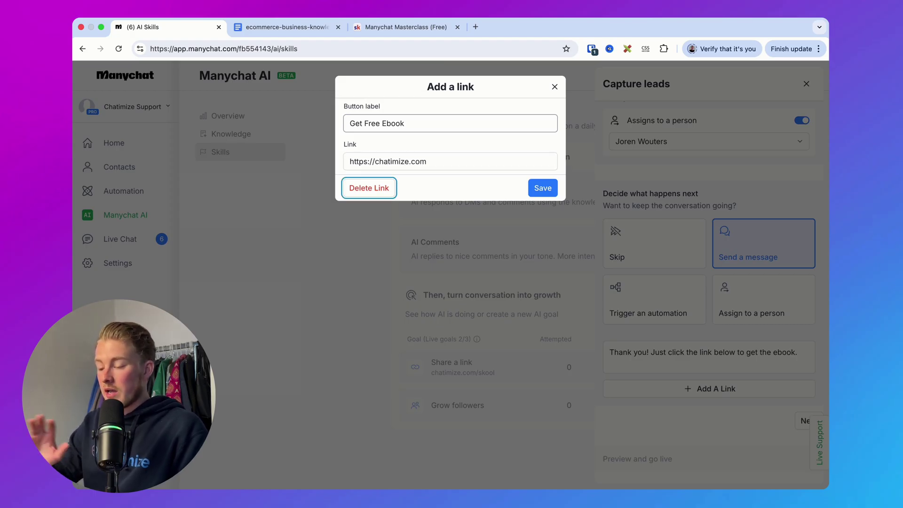
pyautogui.click(541, 187)
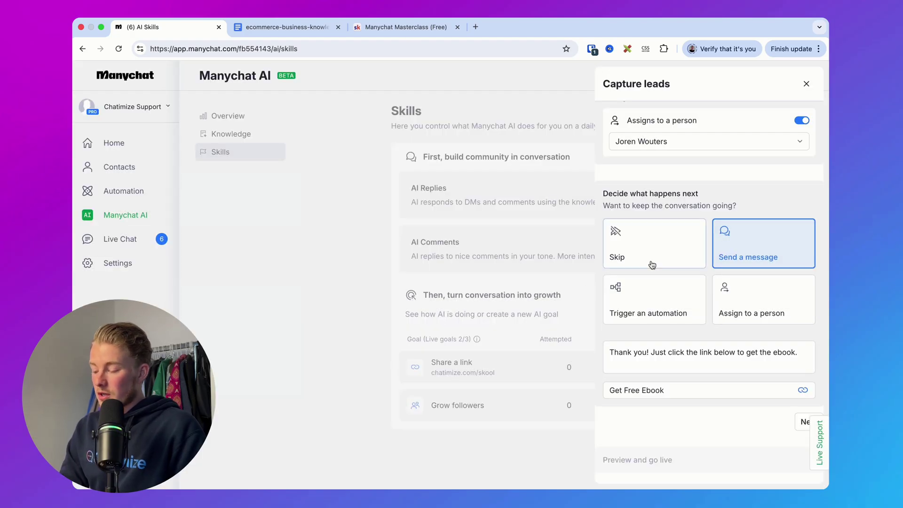
# Examine the Trigger an automation option with its automation picker, and the Assign to a person option
pyautogui.click(653, 290)
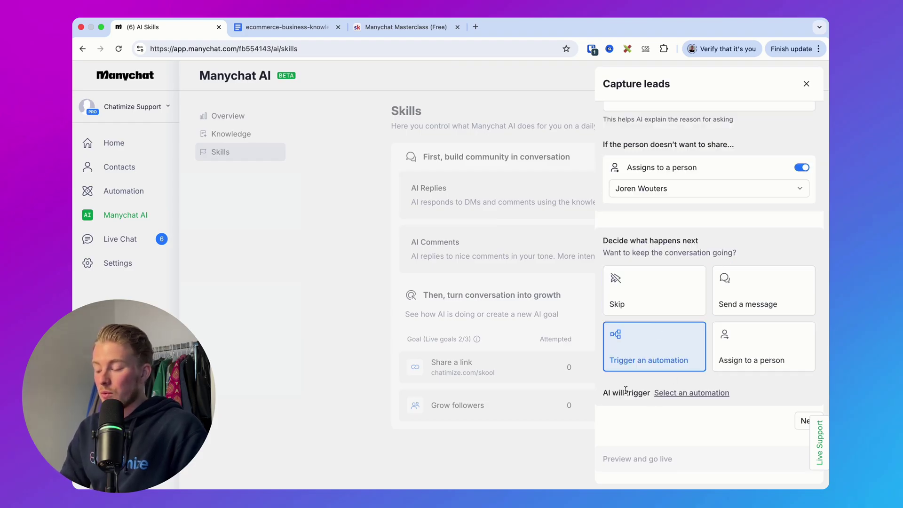
pyautogui.click(668, 394)
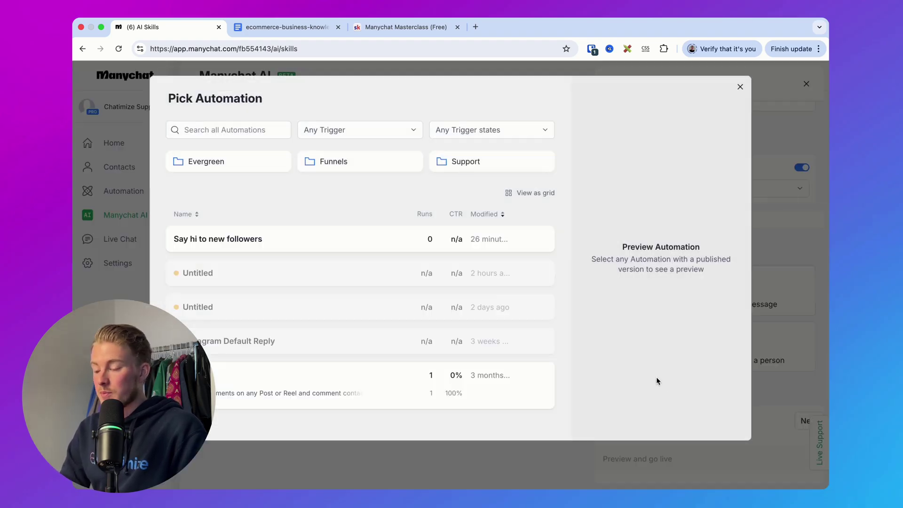
pyautogui.click(739, 88)
pyautogui.click(750, 337)
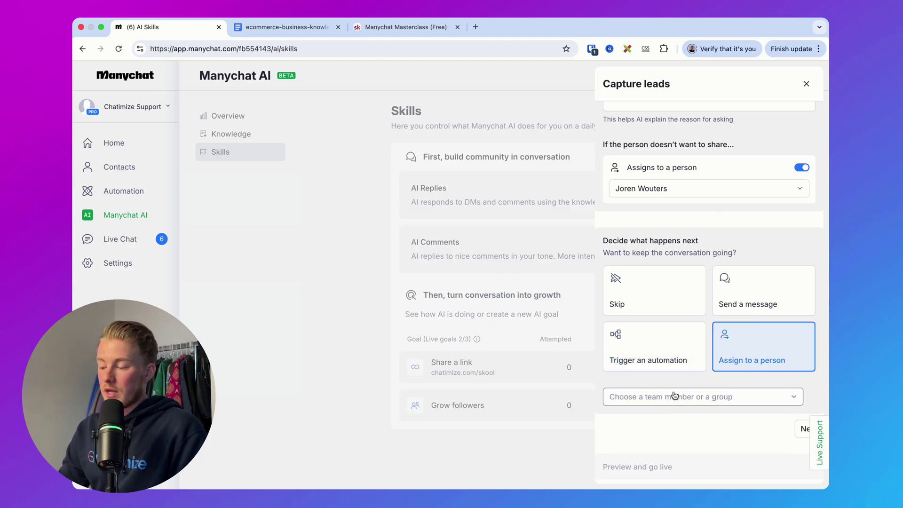
# Choose Send a message as the follow-up and write "Just click thee button below for the ebook"
pyautogui.click(741, 303)
pyautogui.scroll(-2, 678, 394)
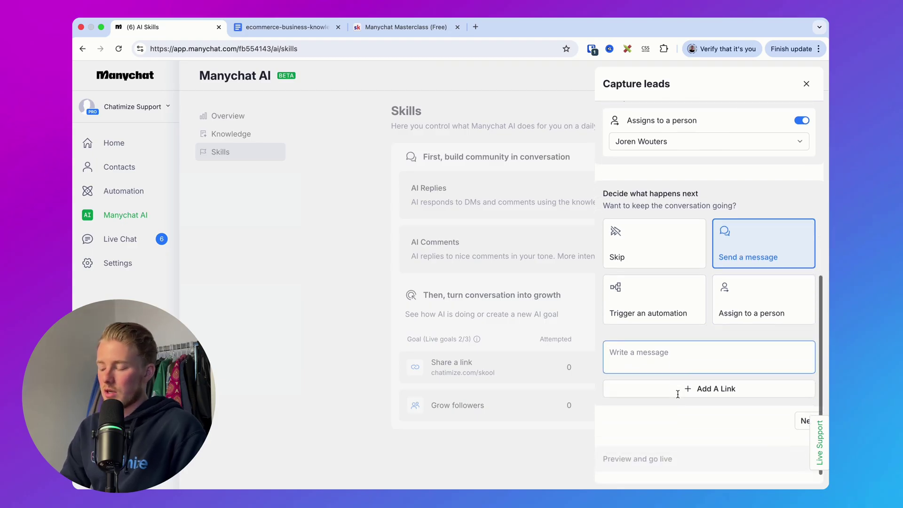
pyautogui.write('Just clcik')
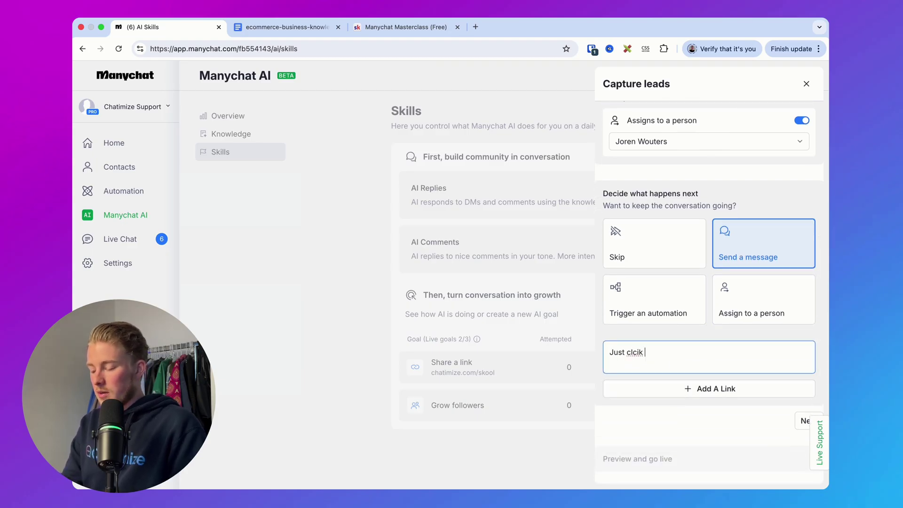
pyautogui.press('BackSpace')
pyautogui.press('BackSpace')
pyautogui.press('BackSpace')
pyautogui.write('ick thee bu')
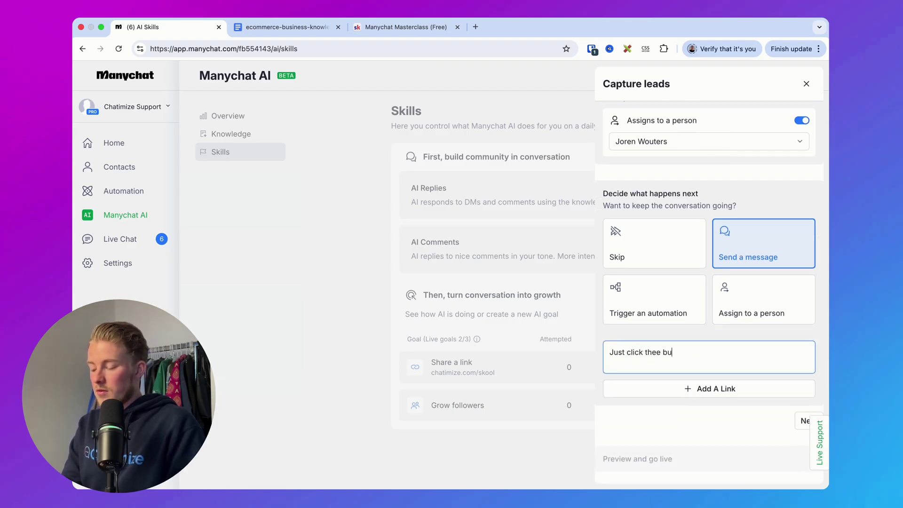
pyautogui.write('tton below for the ebook')
pyautogui.click(468, 123)
pyautogui.write('Get Ebook')
pyautogui.press('Tab')
pyautogui.write('https:/')
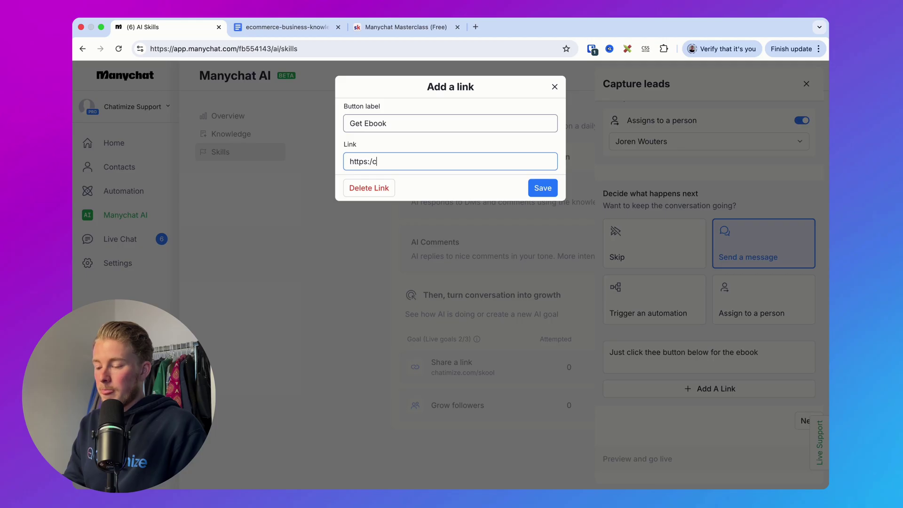
pyautogui.write('/chatimize.com')
pyautogui.press('Tab')
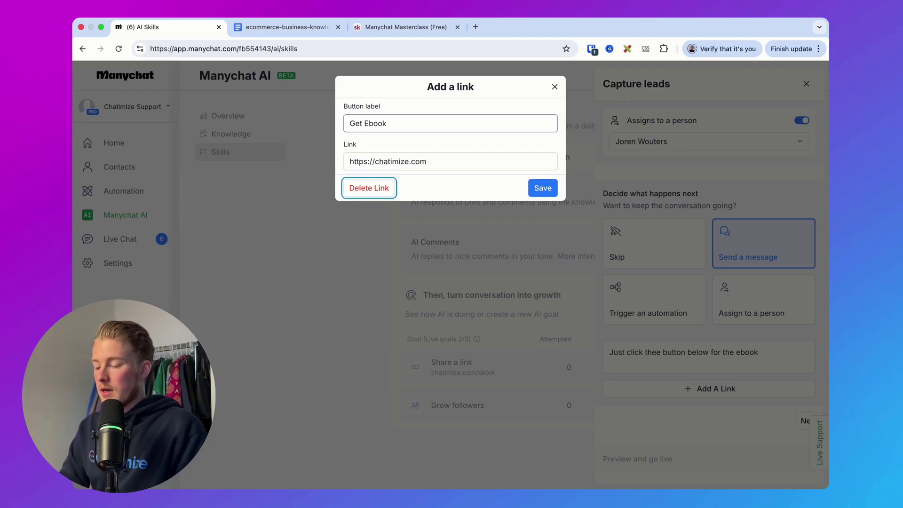
pyautogui.click(545, 190)
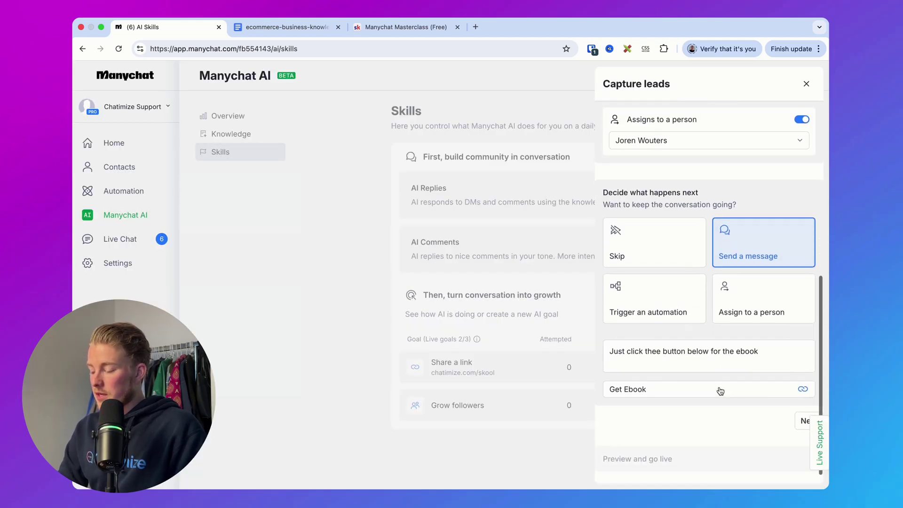
# Preview how AI asks for the email in the Capture leads goal, and set the goal live
pyautogui.click(803, 422)
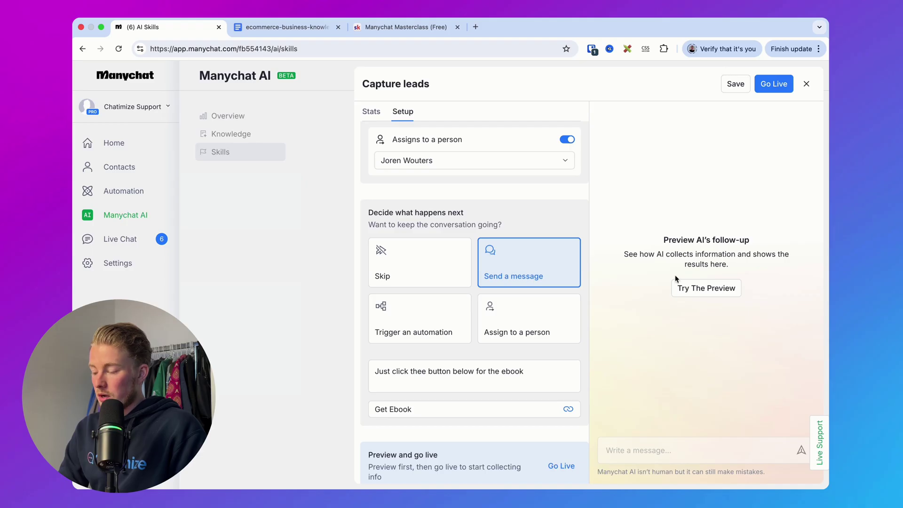
pyautogui.scroll(7, 520, 220)
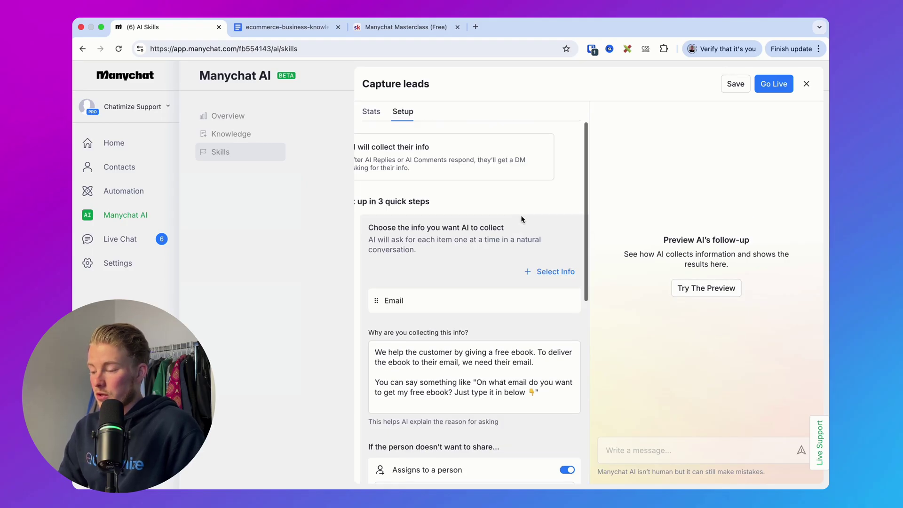
pyautogui.click(729, 87)
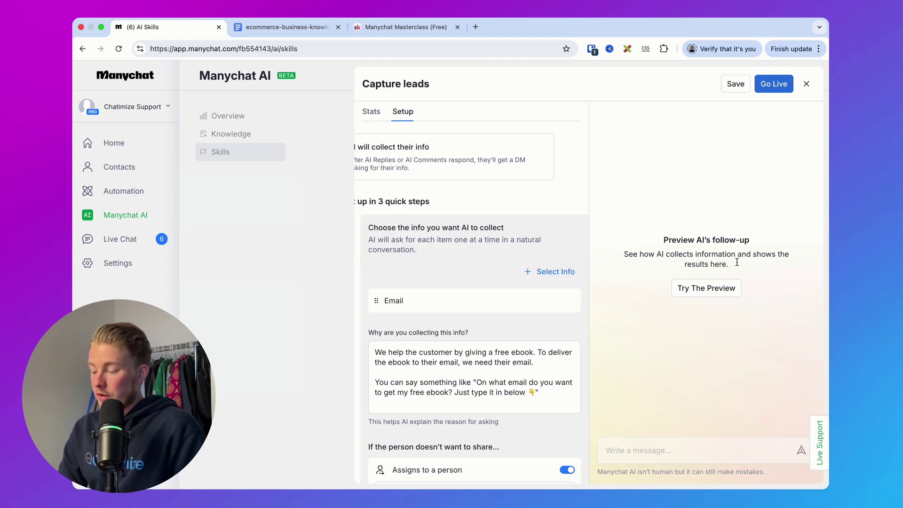
pyautogui.click(701, 294)
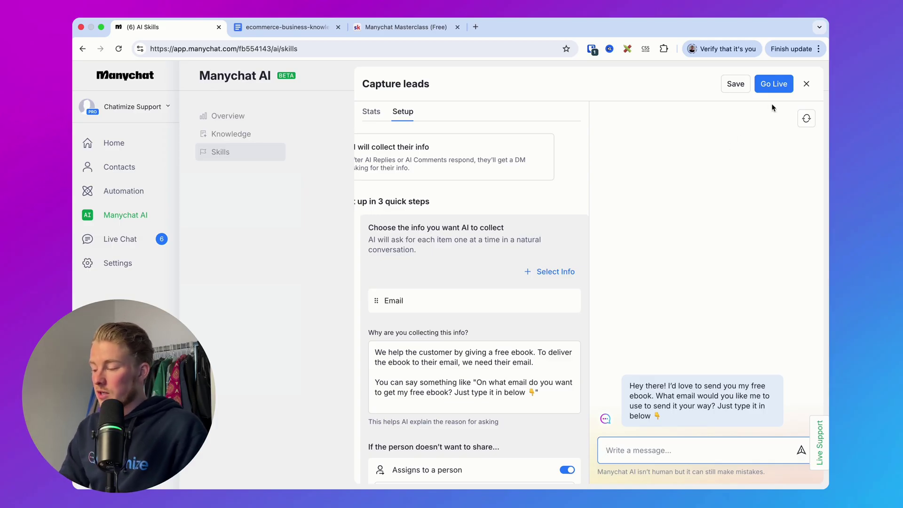
pyautogui.click(782, 86)
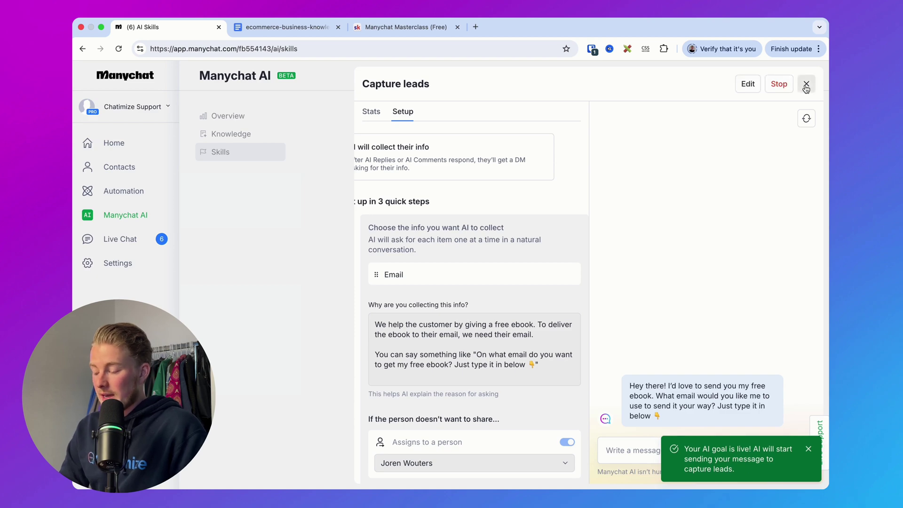
pyautogui.click(806, 85)
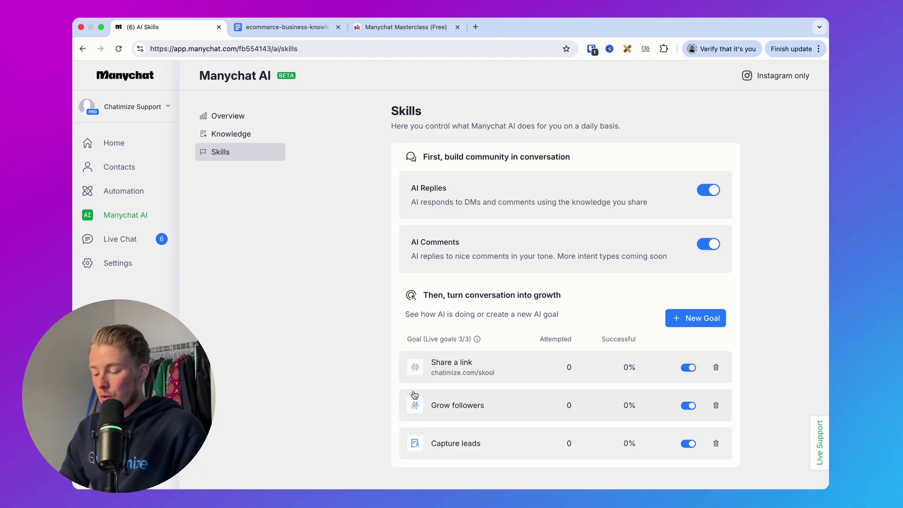
# Reorder the live goals so Grow followers is first, Capture leads second and Share a link last
pyautogui.moveTo(414, 409); pyautogui.dragTo(413, 380)
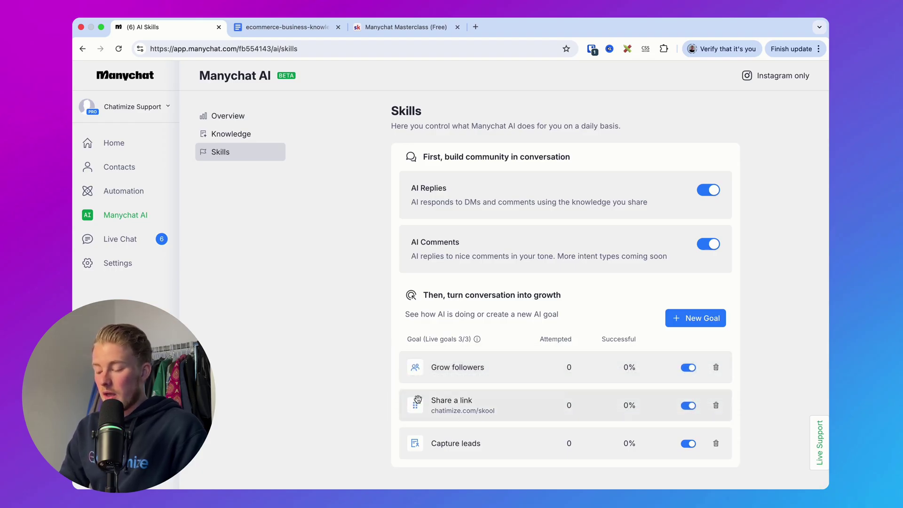
pyautogui.moveTo(415, 444); pyautogui.dragTo(414, 405)
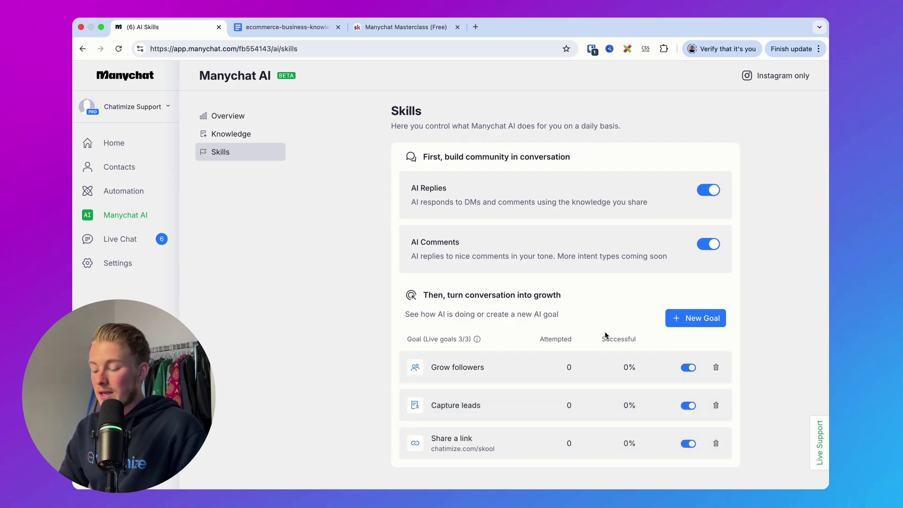
pyautogui.click(678, 322)
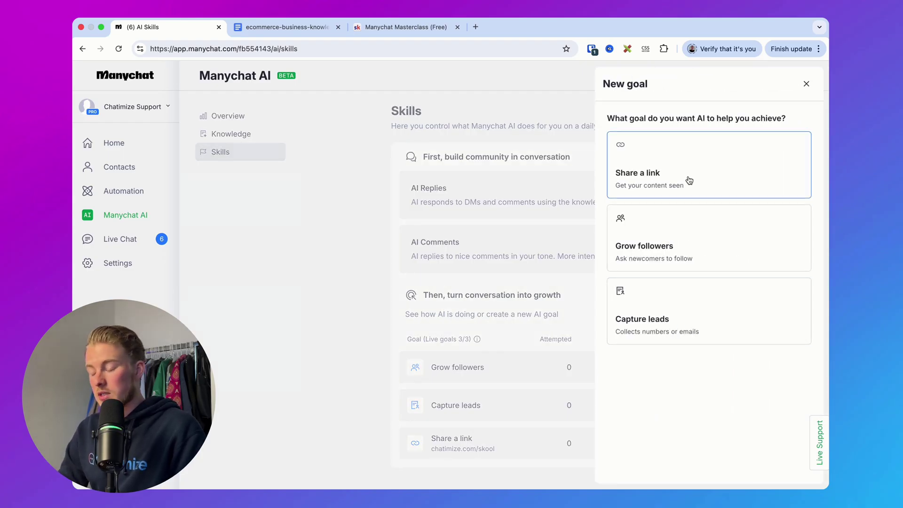
pyautogui.click(516, 143)
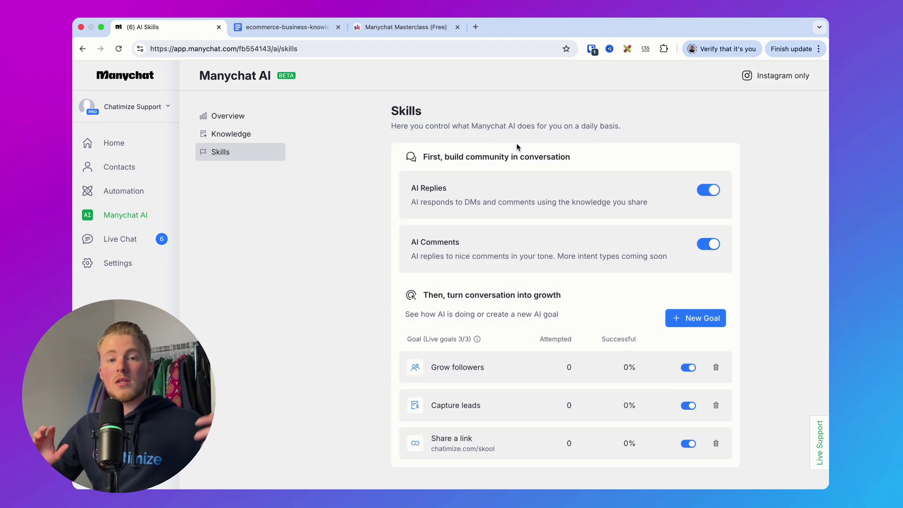